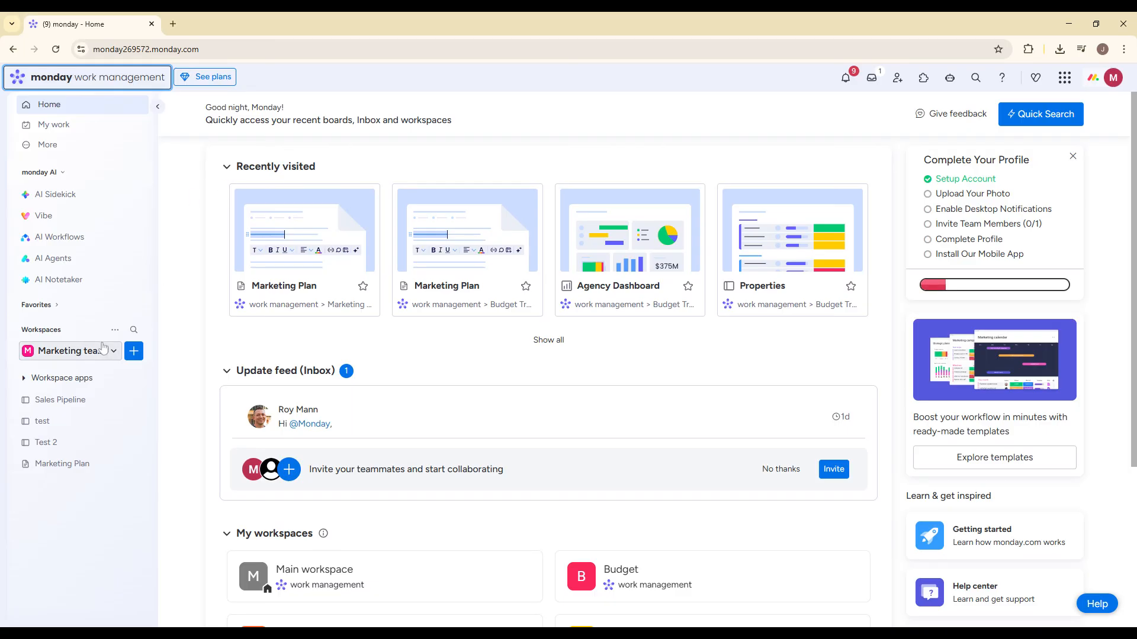
- Start a new board in the Marketing team workspace and name it "Daily Planner"
click(104, 354)
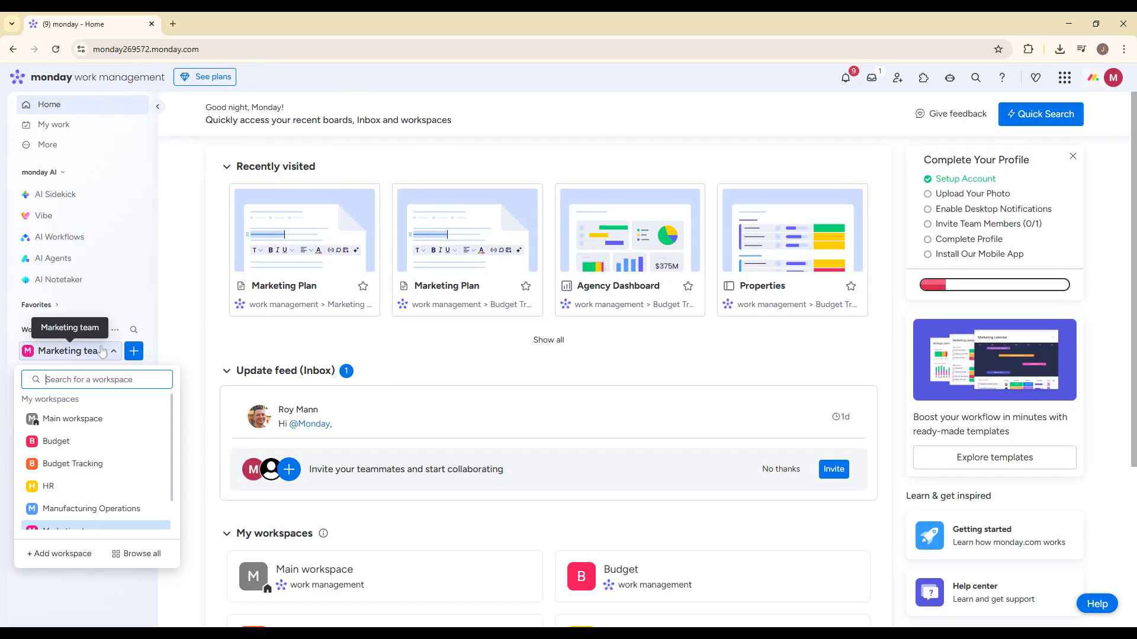
click(102, 352)
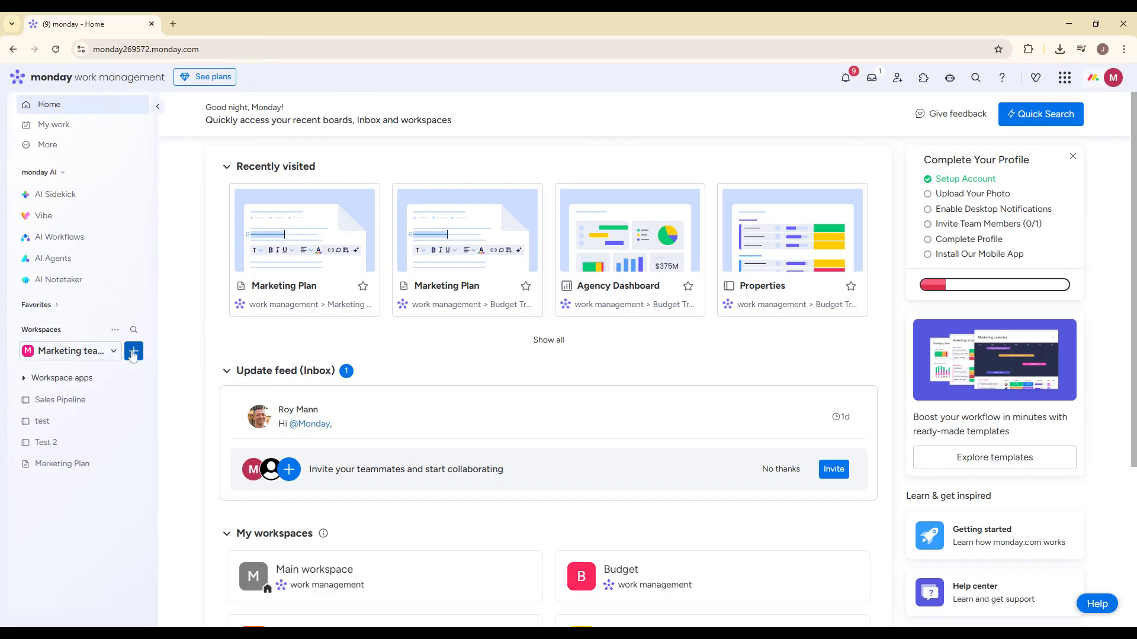
click(134, 351)
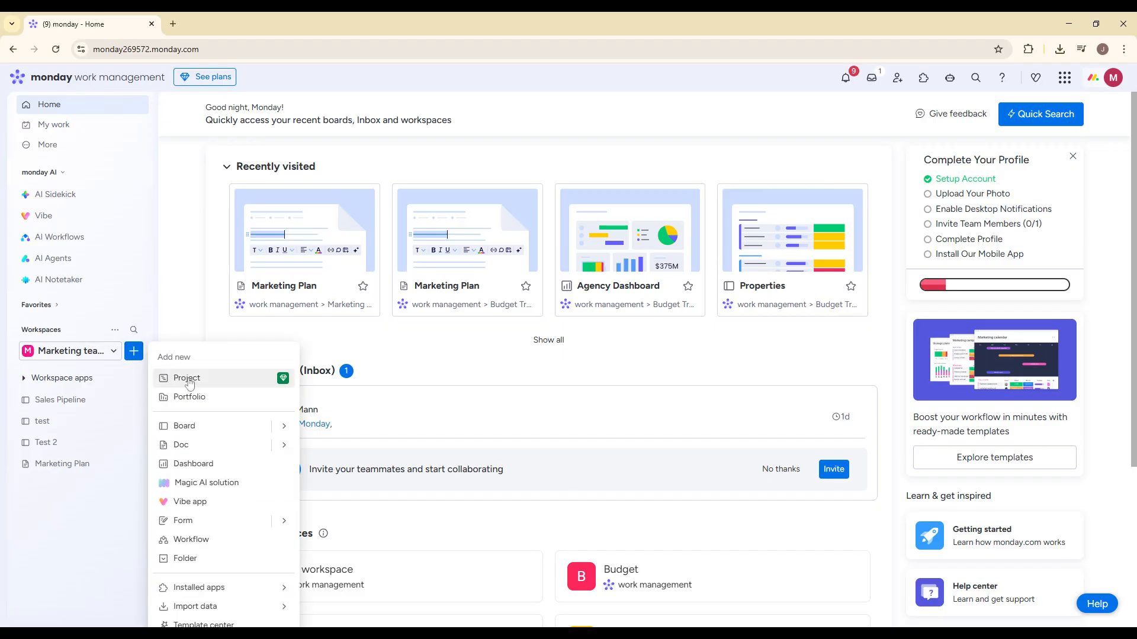
mouse_move(284, 424)
click(340, 431)
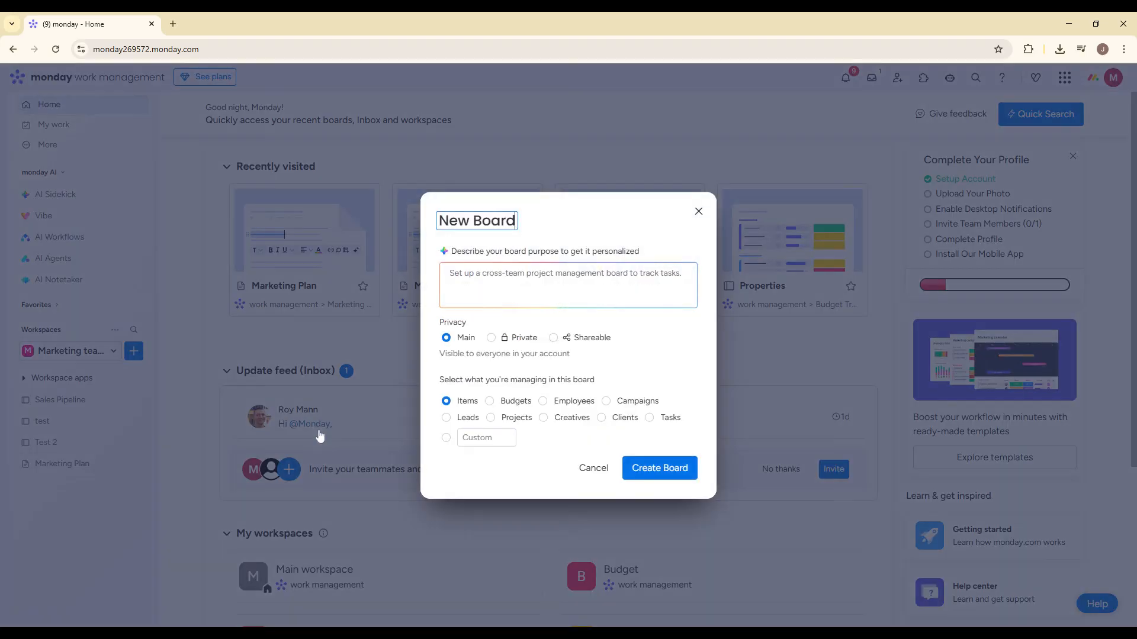
key(ctrl+a)
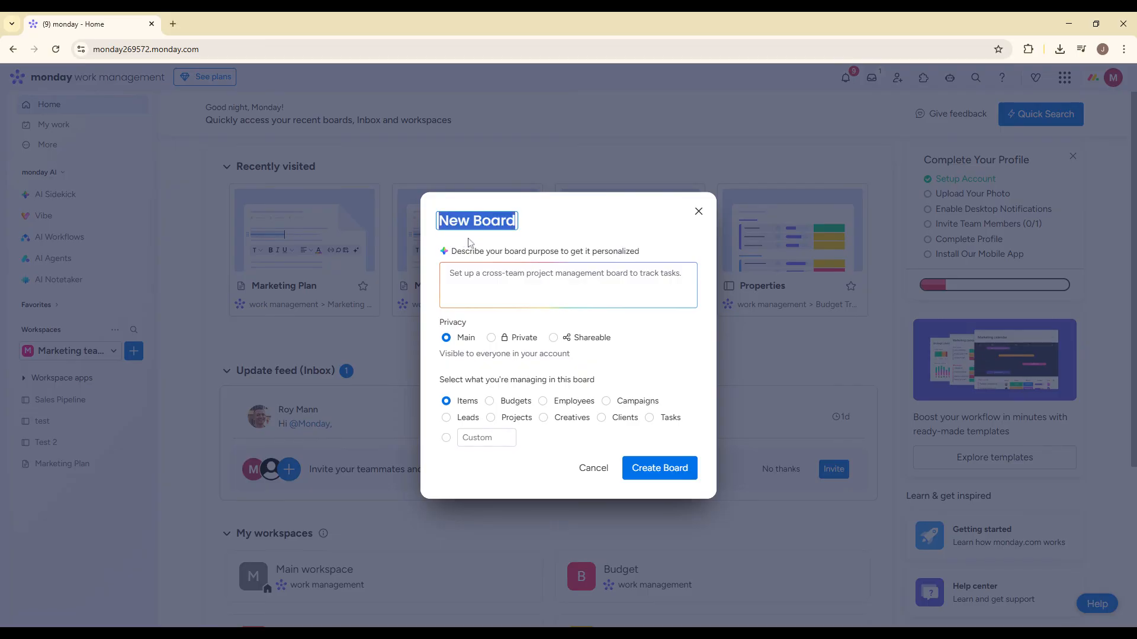
text(Daily Planner)
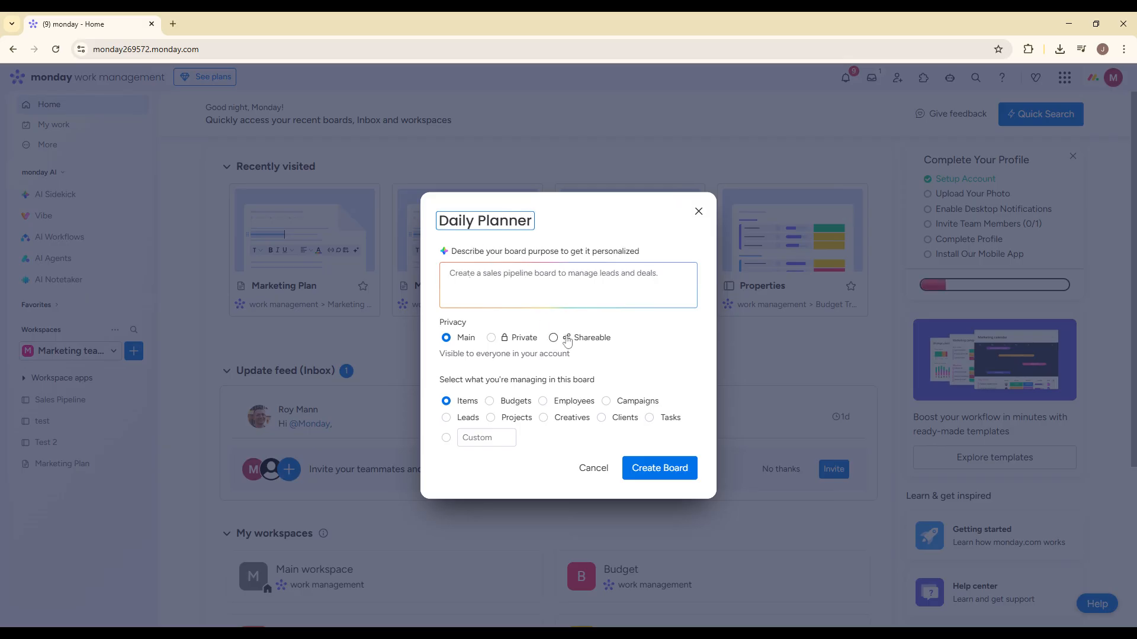
- Make the board private, choose Tasks as what it manages, create it and dismiss the AI Sidekick
click(524, 342)
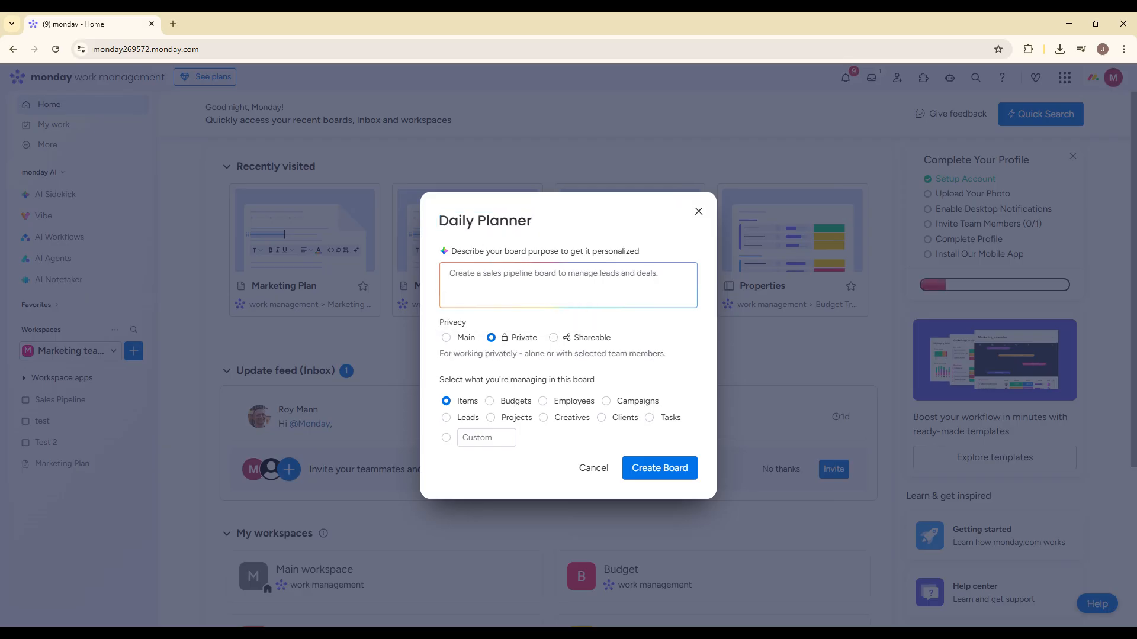
click(648, 418)
click(652, 468)
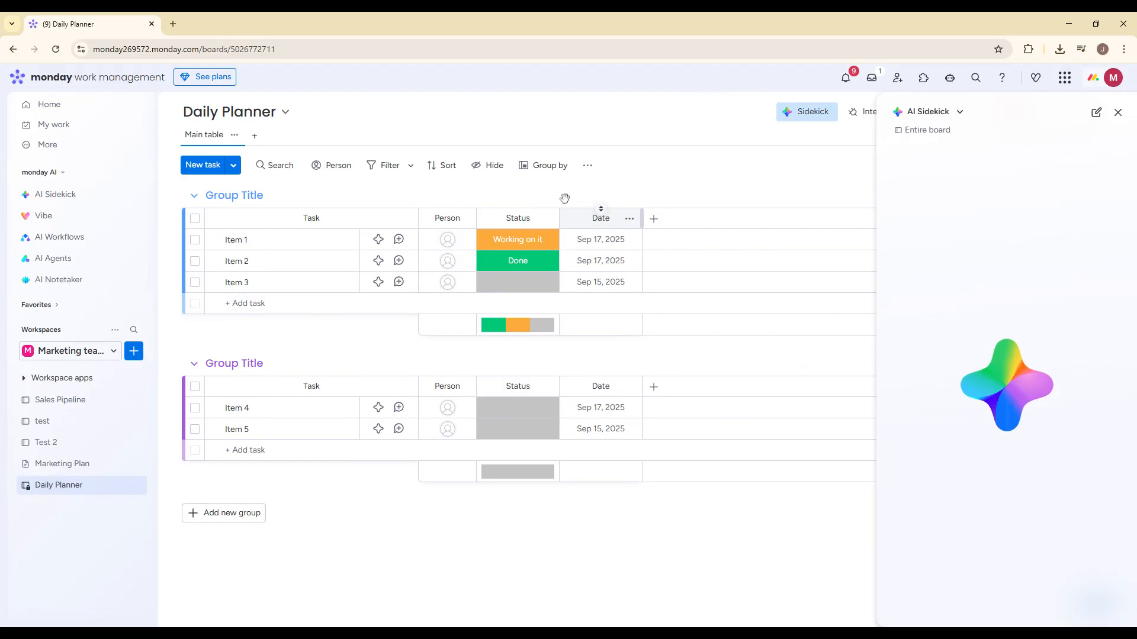
click(1116, 112)
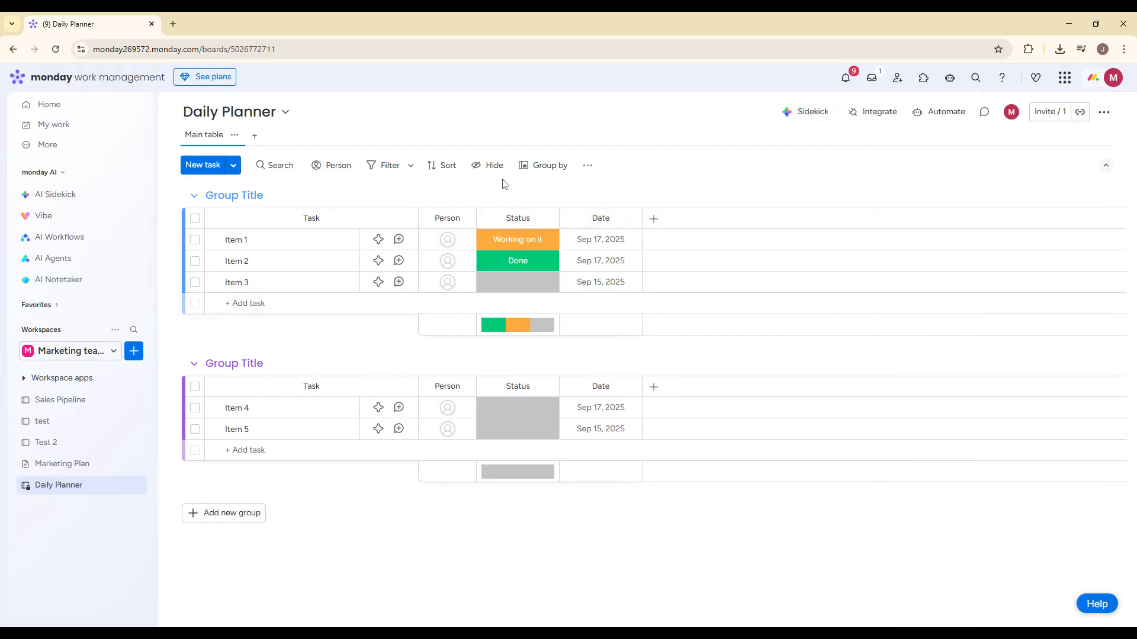
- Delete the Person column from the Daily Planner board and dismiss the notification
click(463, 219)
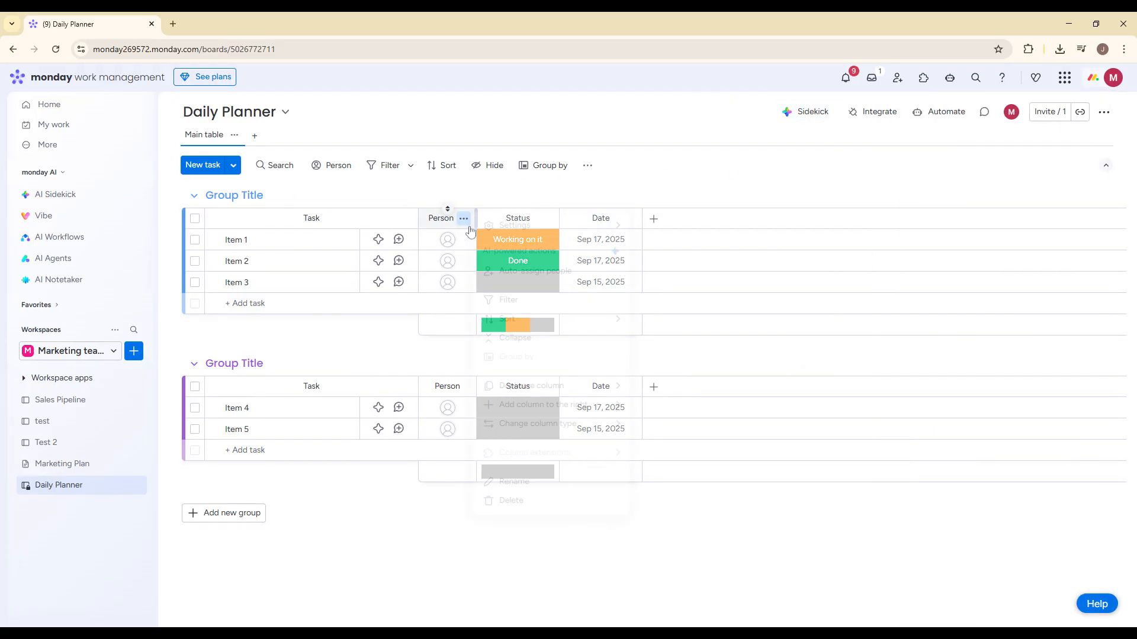
click(512, 500)
click(710, 155)
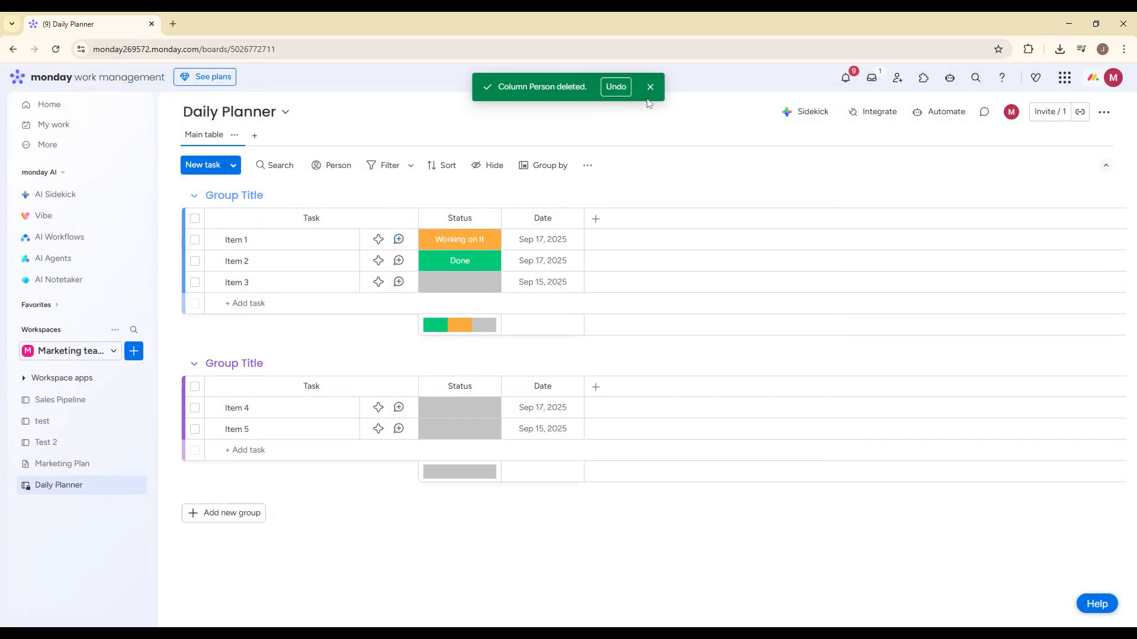
click(647, 86)
- Rename the first group as "Morning" and the second group as "Afternoon"
click(234, 195)
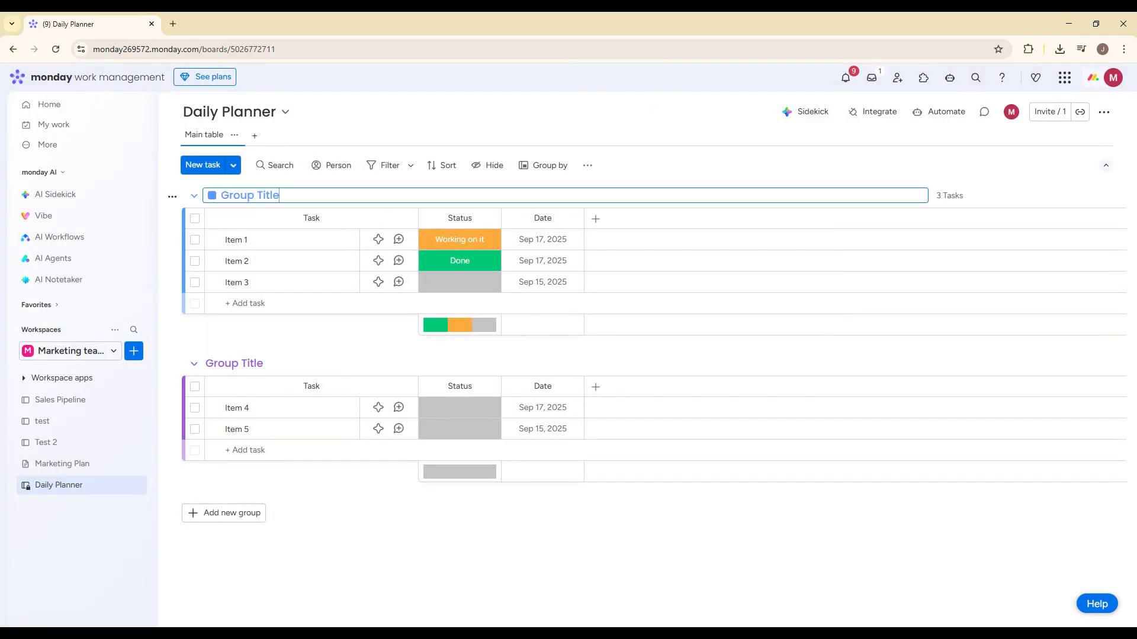
text(Morning)
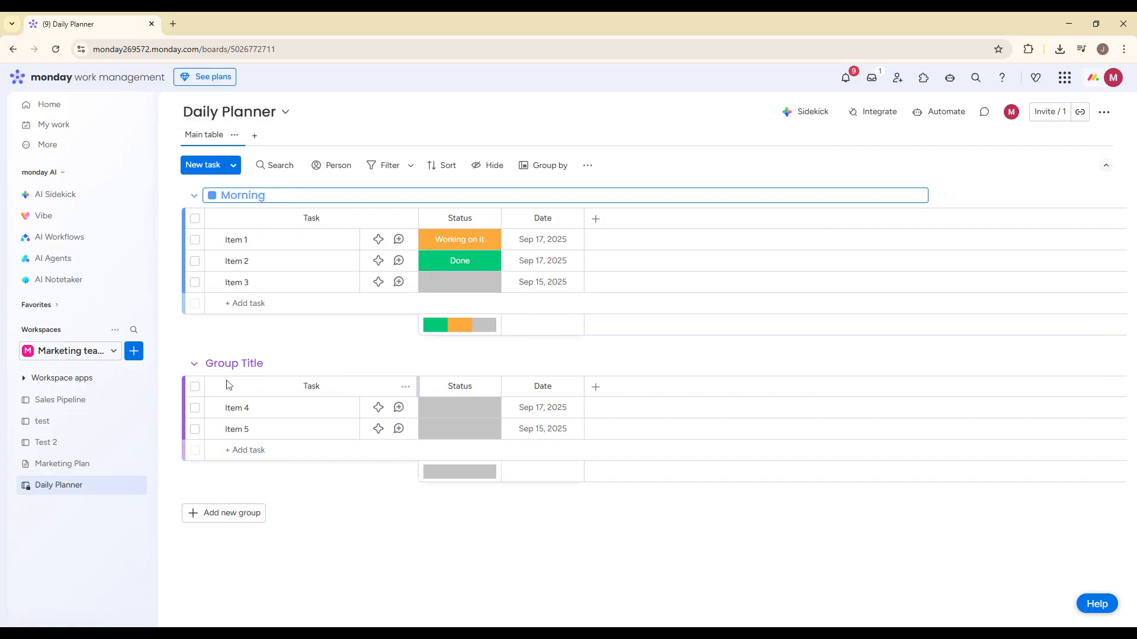
click(231, 364)
key(ctrl+a)
text(AfTER)
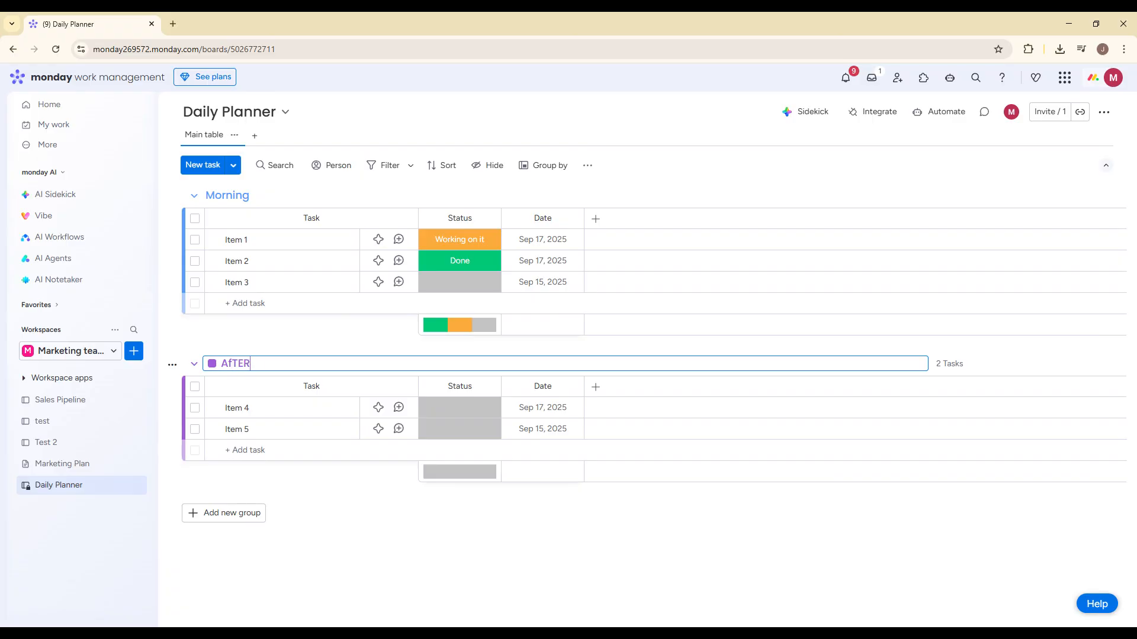
key(BackSpace)
key(BackSpace)
key(BackSpace)
key(BackSpace)
- Add a new group named "Evening" below the Afternoon group
click(232, 513)
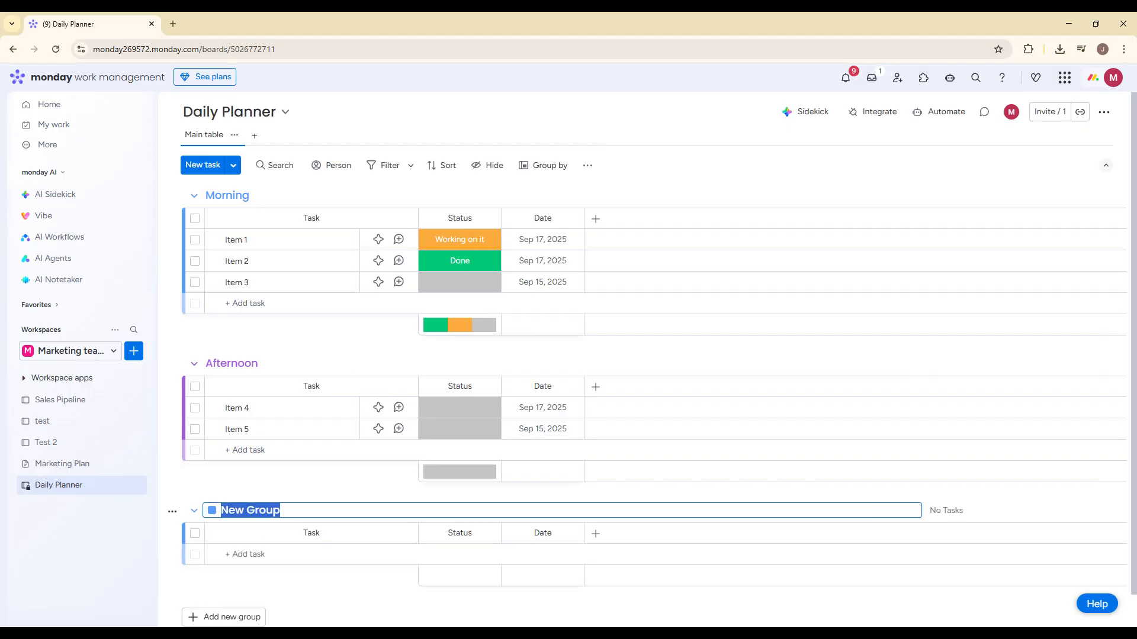
text(N)
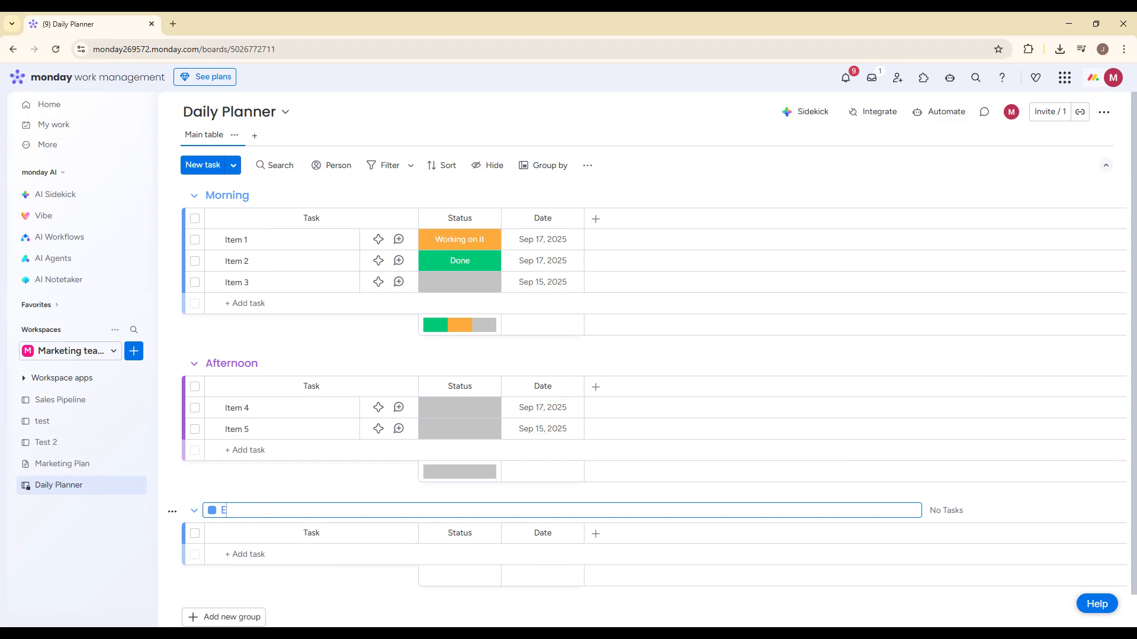
text(vening)
- Add another group named "Completed" below the Evening group
scroll(389, 438, down, 1)
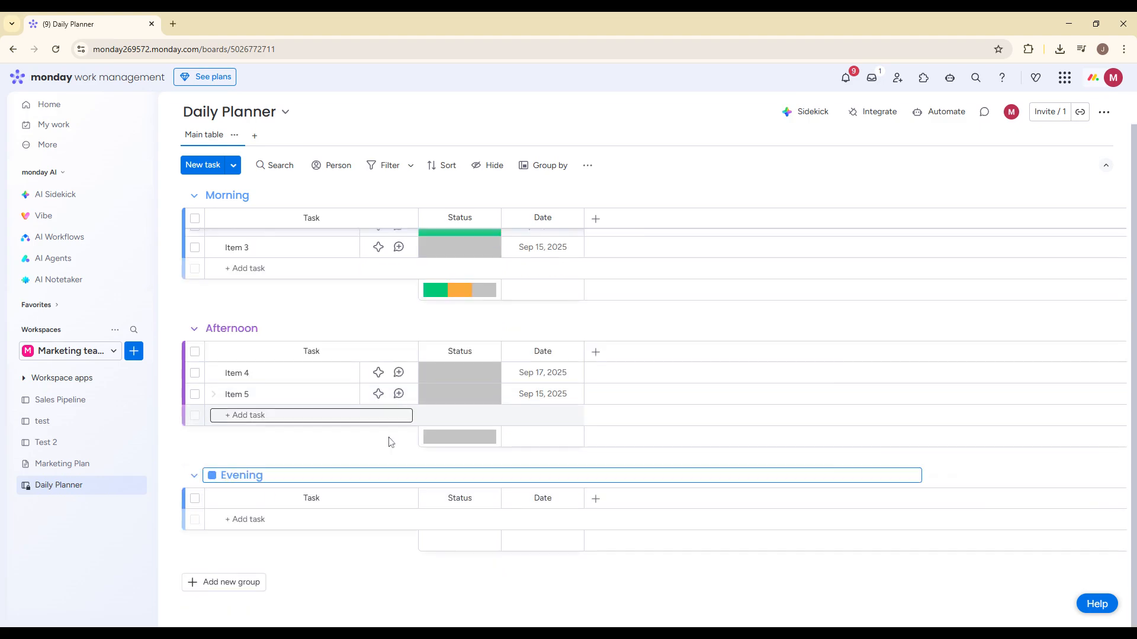
click(236, 584)
click(308, 579)
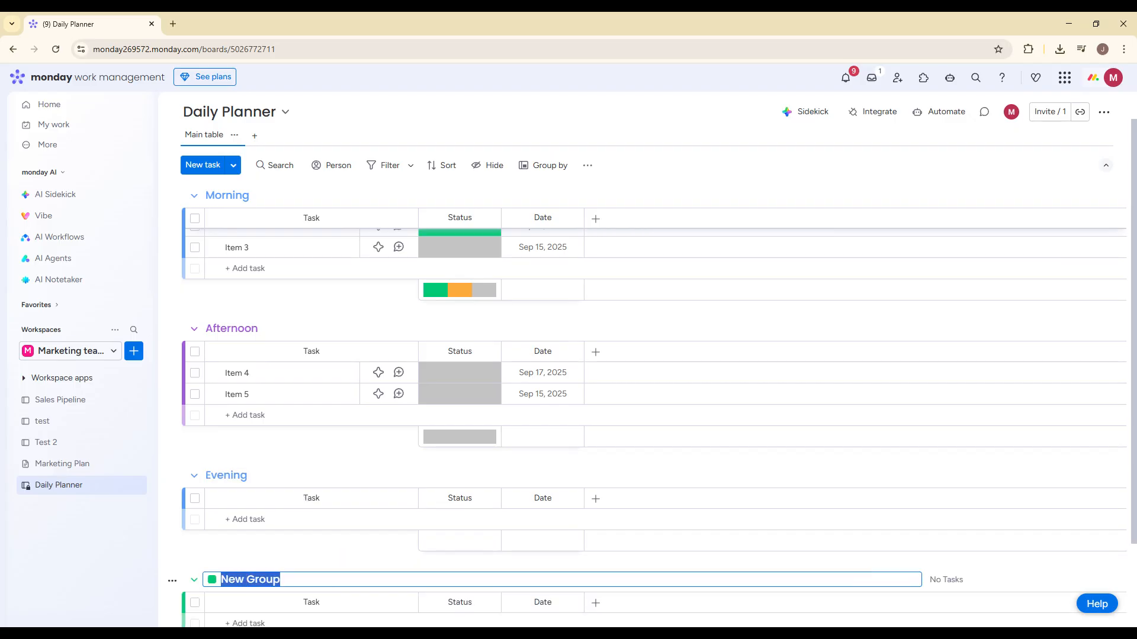
text(Completed)
scroll(457, 371, up, 1)
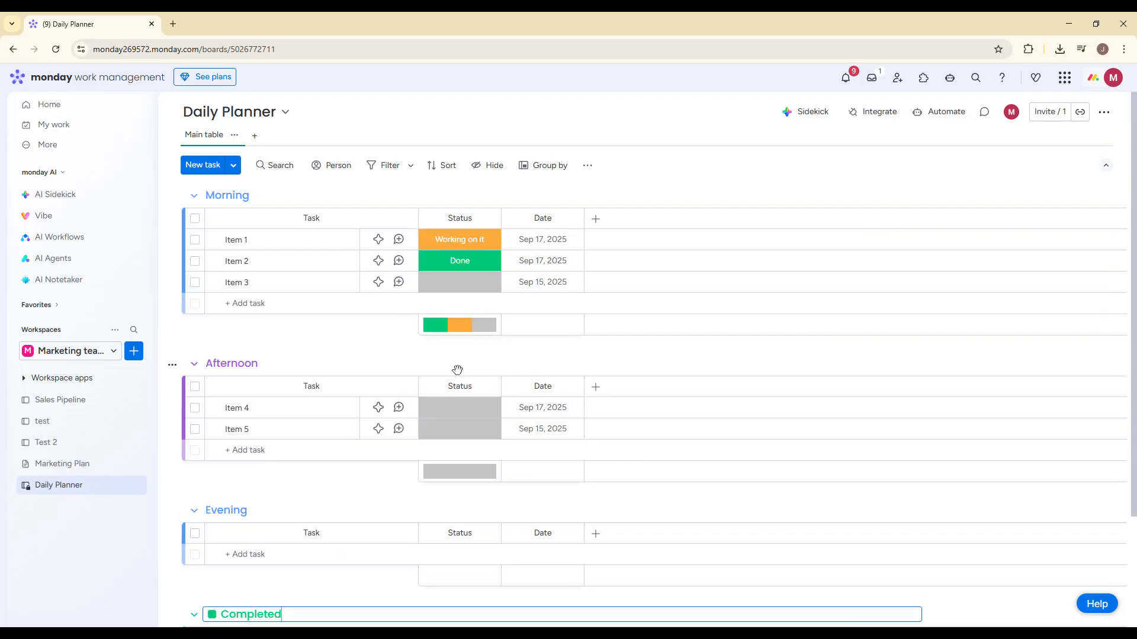
click(429, 190)
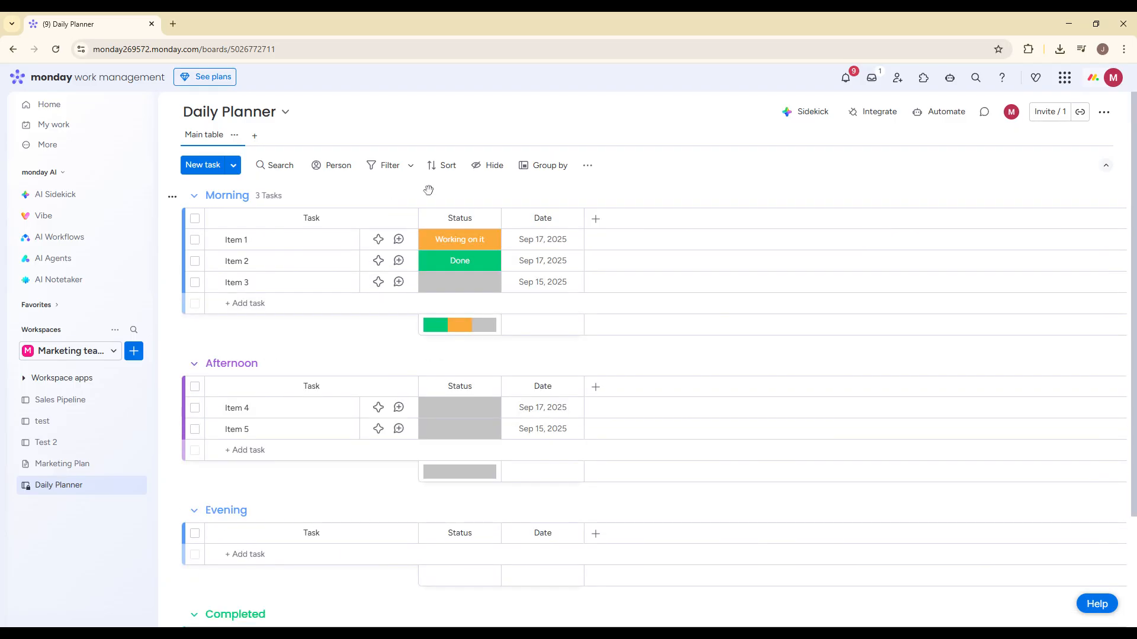
click(596, 219)
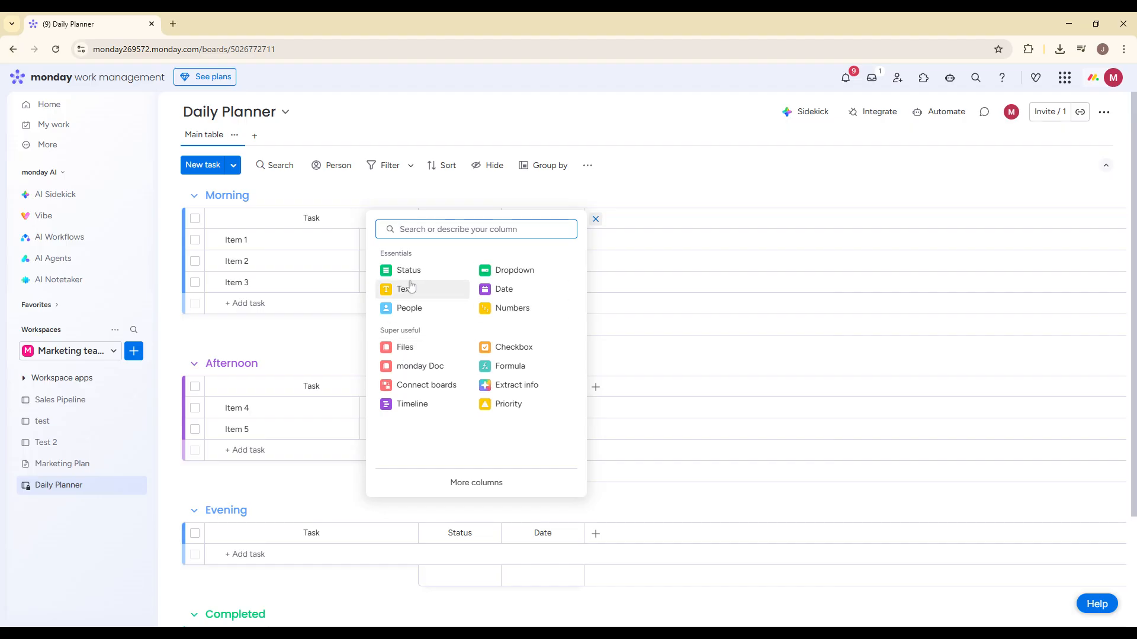
click(660, 187)
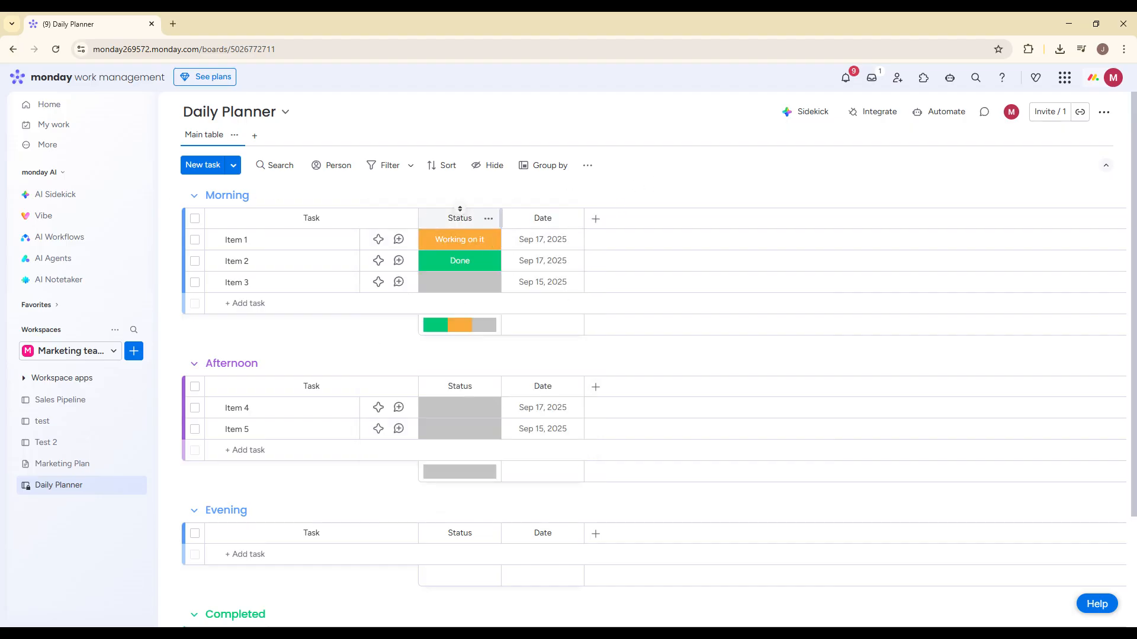
click(460, 241)
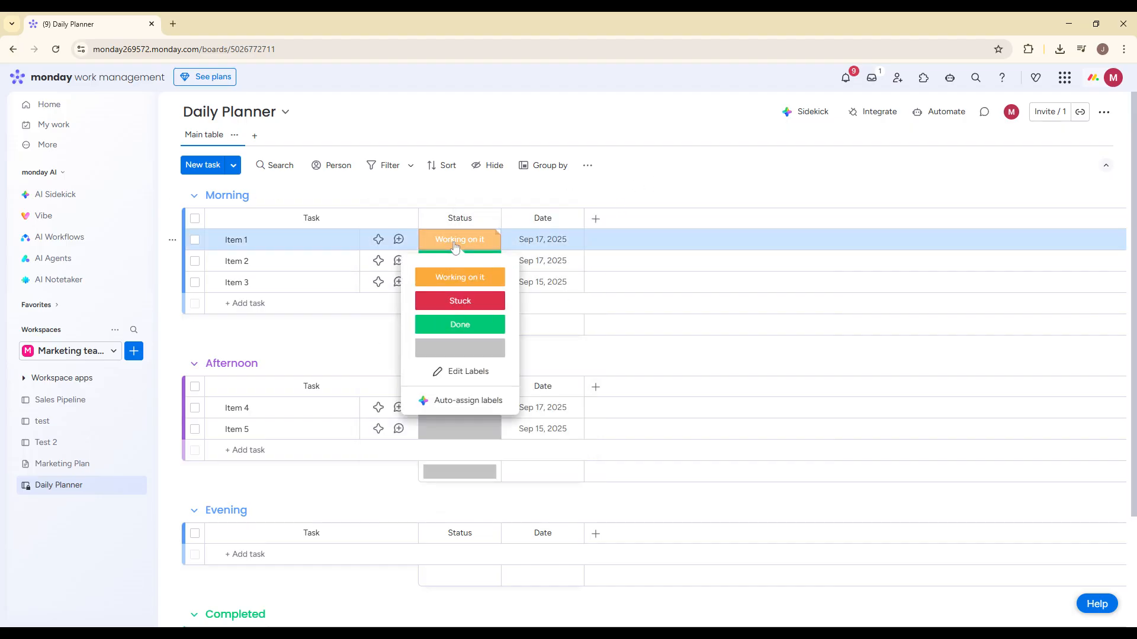
click(585, 204)
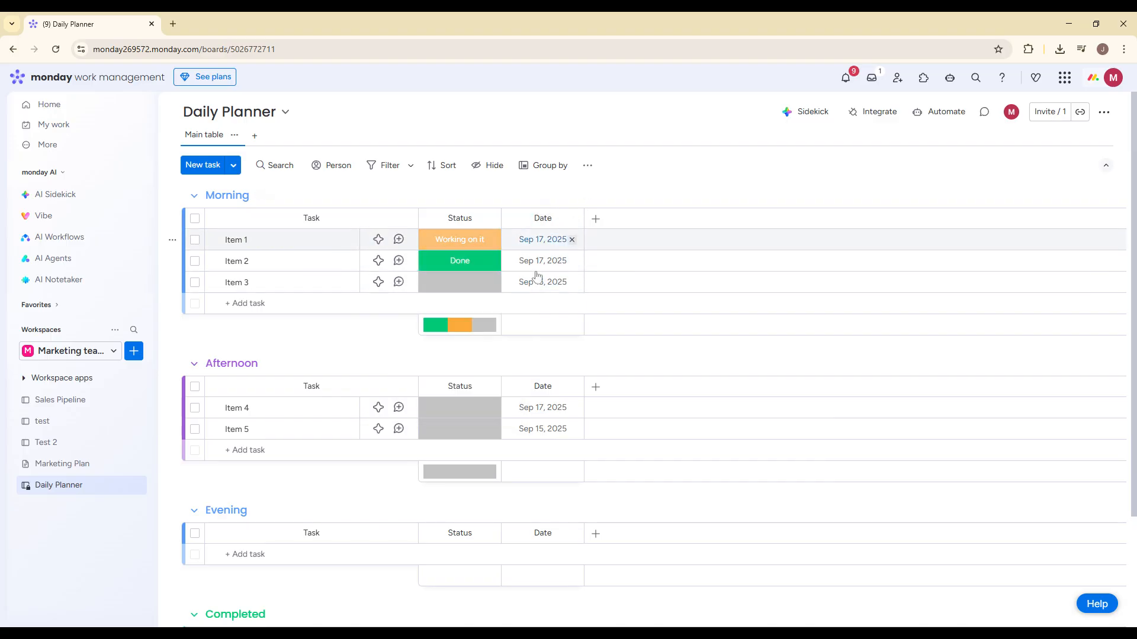
- Add a Priority column to the board and set Item 1's priority to High
click(597, 219)
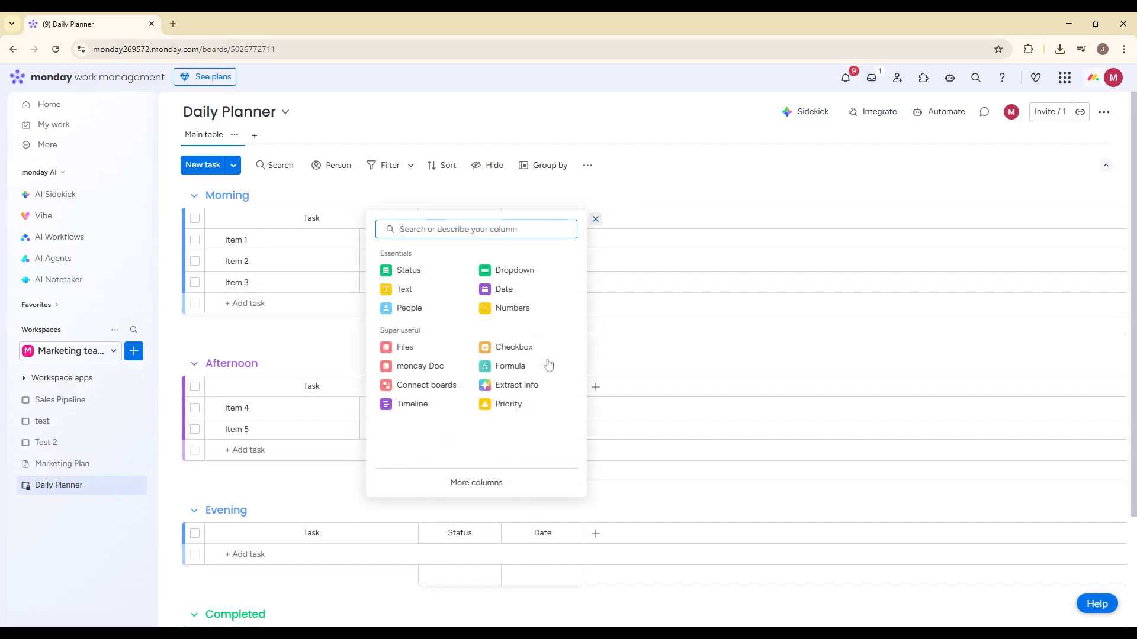
click(510, 402)
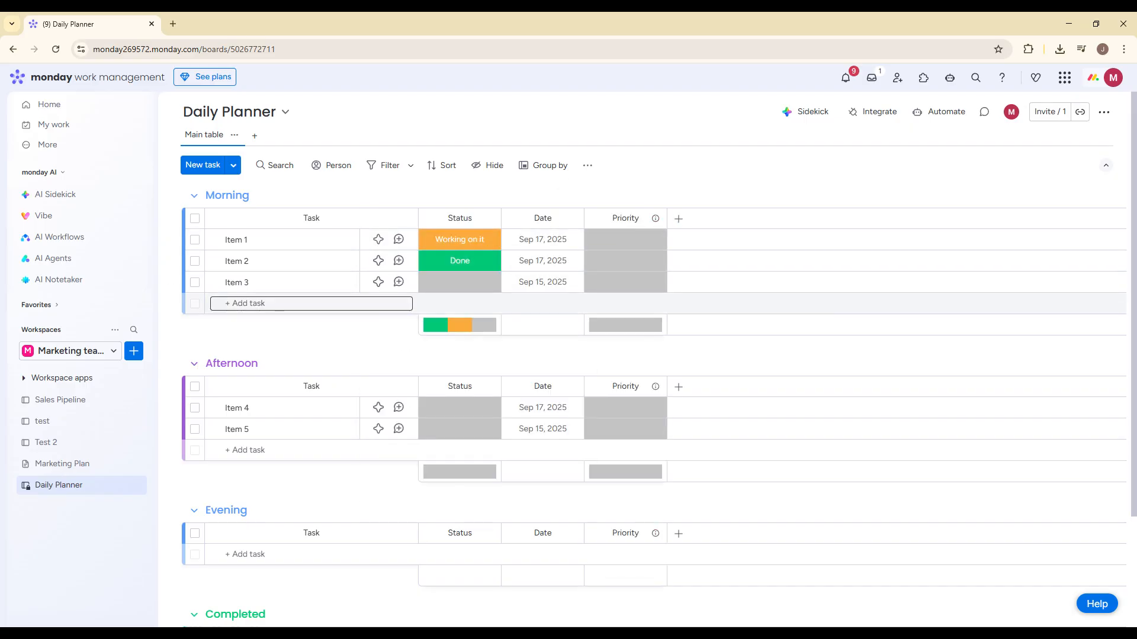
click(611, 239)
click(625, 299)
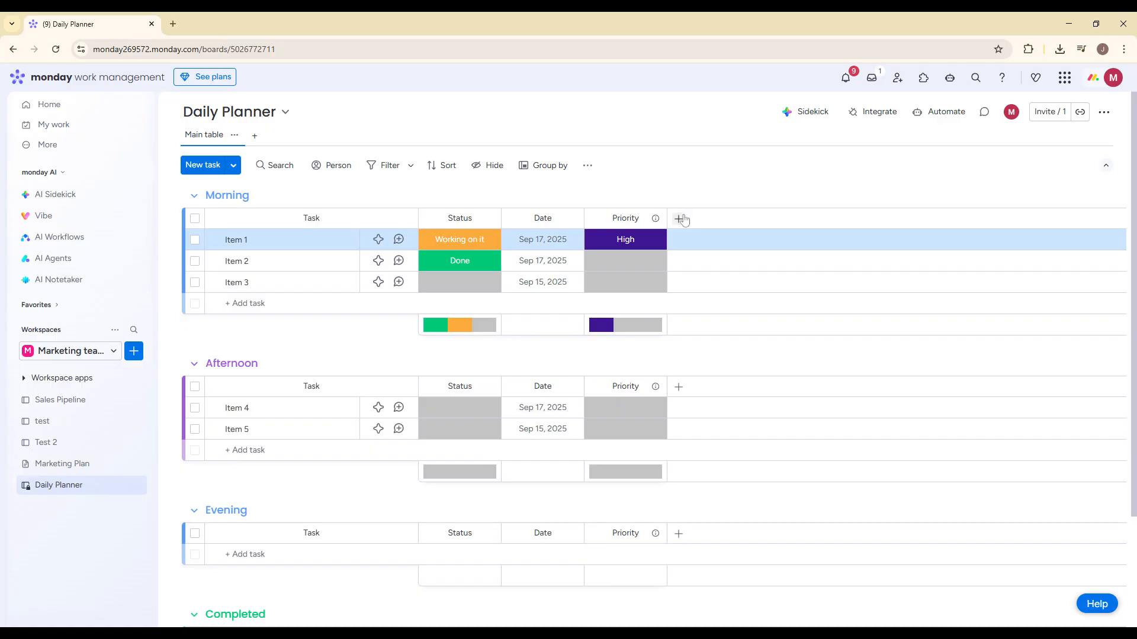
- Add a Text column after the Priority column and rename it "Notes"
click(678, 218)
click(492, 290)
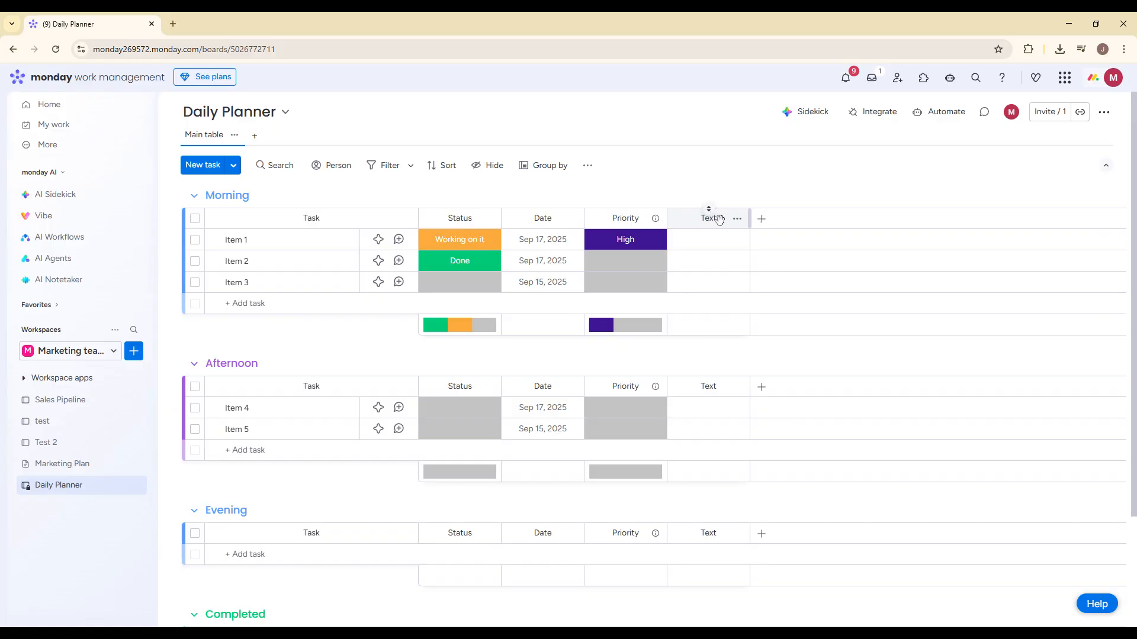
click(708, 209)
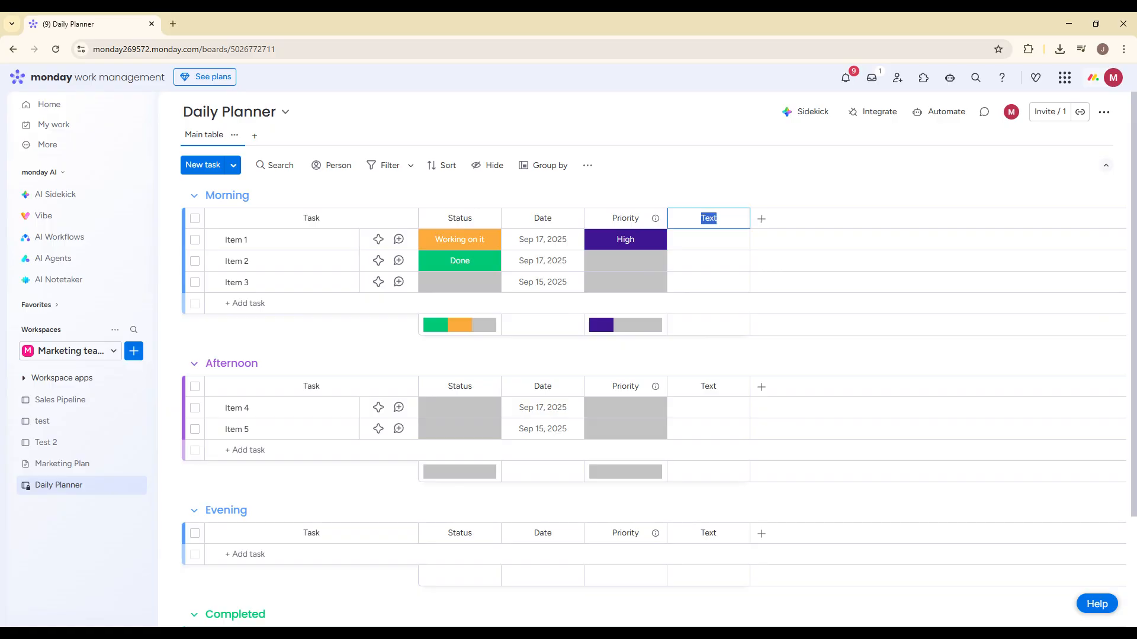
text(Notes)
key(Return)
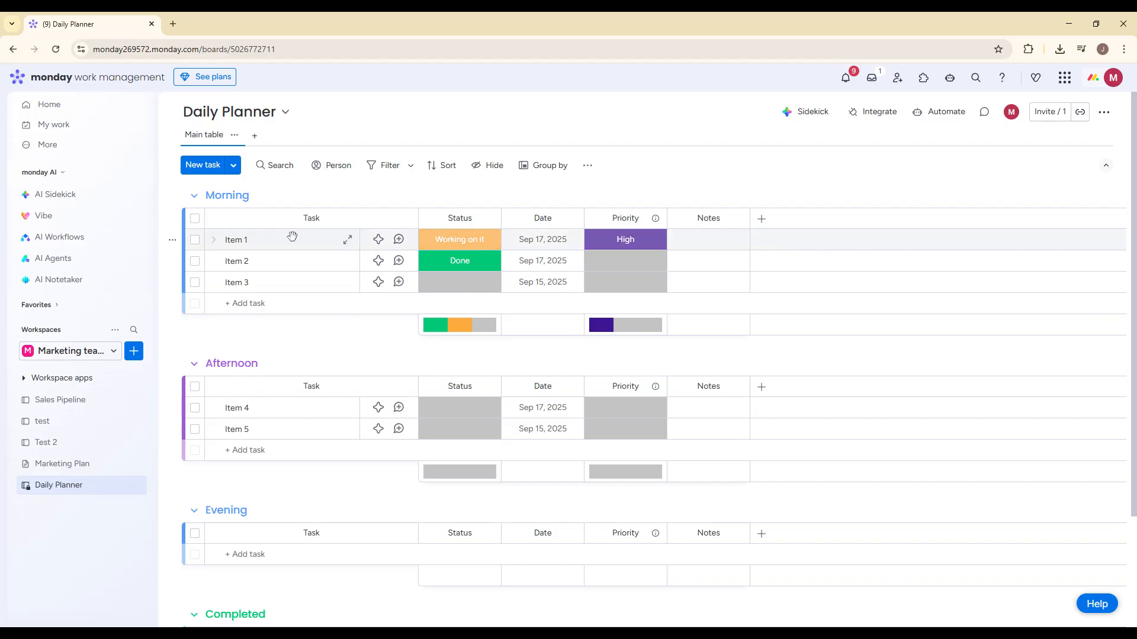
- Rename Item 1 in the Morning group as "Workout"
click(288, 240)
click(741, 117)
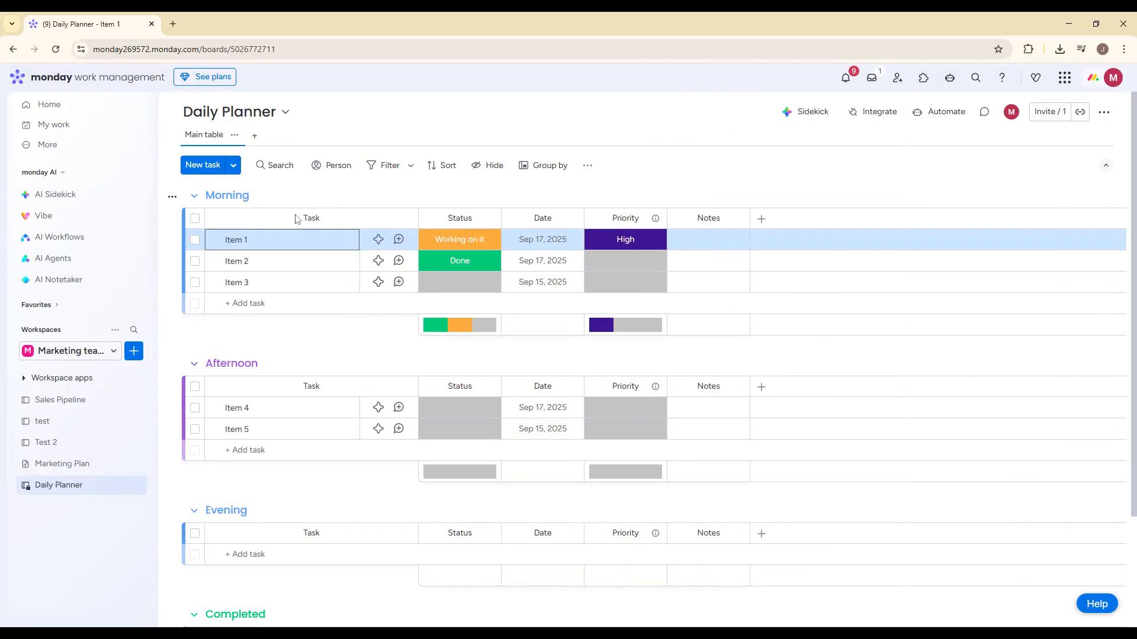
click(239, 240)
key(ctrl+a)
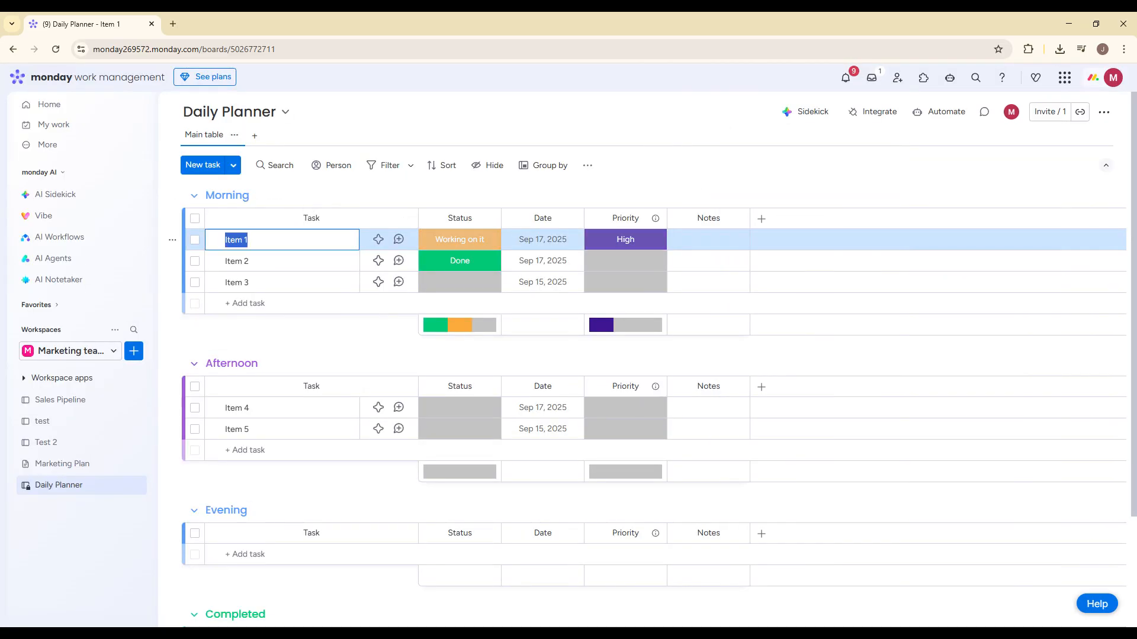
text(Workout)
- Set the date of Item 2 in the Morning group to Sep 18, 2025
click(249, 261)
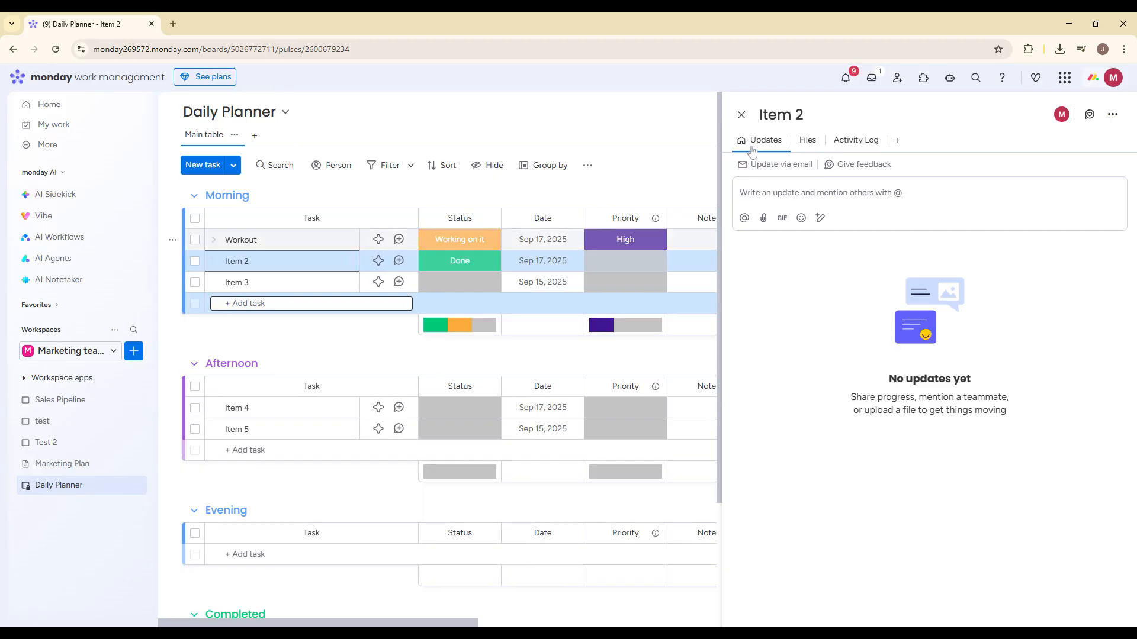
click(742, 117)
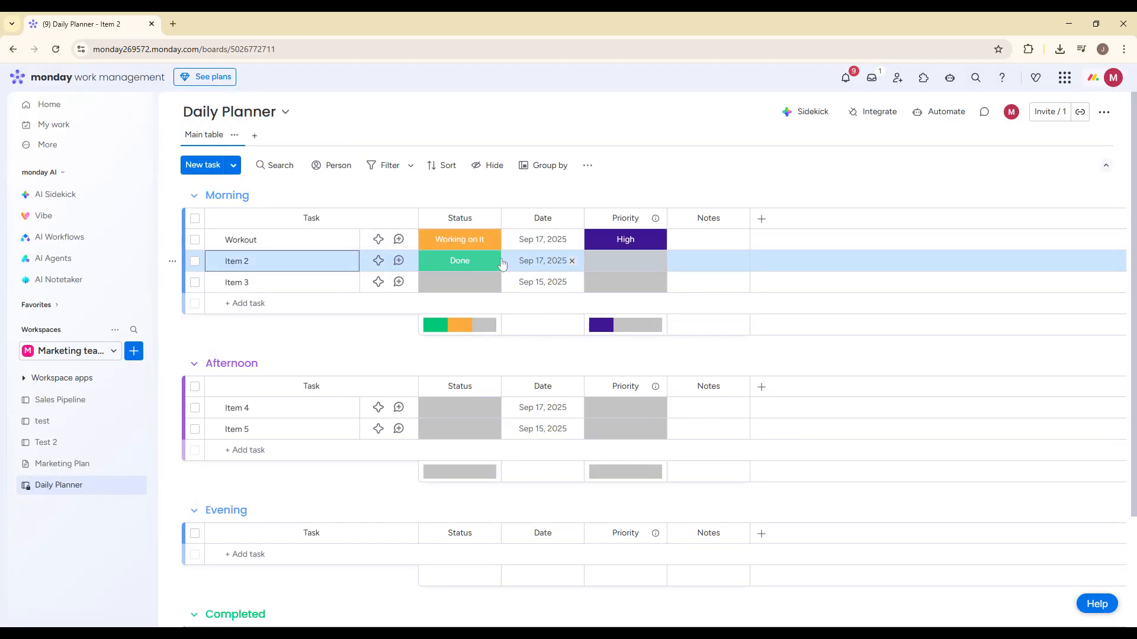
click(534, 265)
click(545, 416)
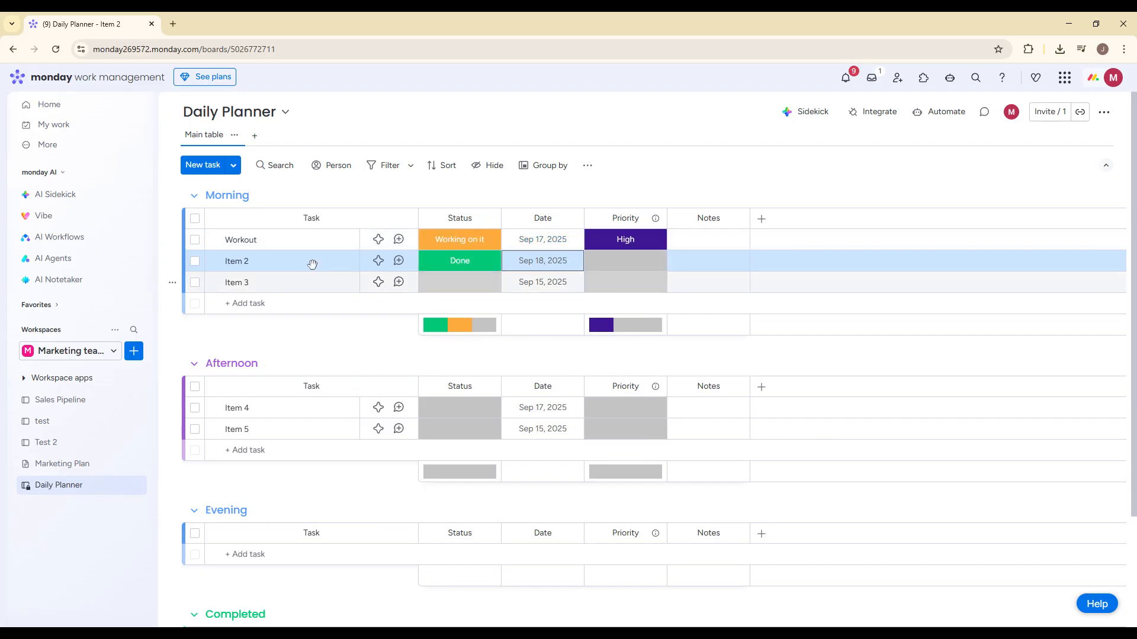
- Move Item 2 from the Morning group to the Afternoon group and on to the Completed group
click(271, 262)
click(740, 115)
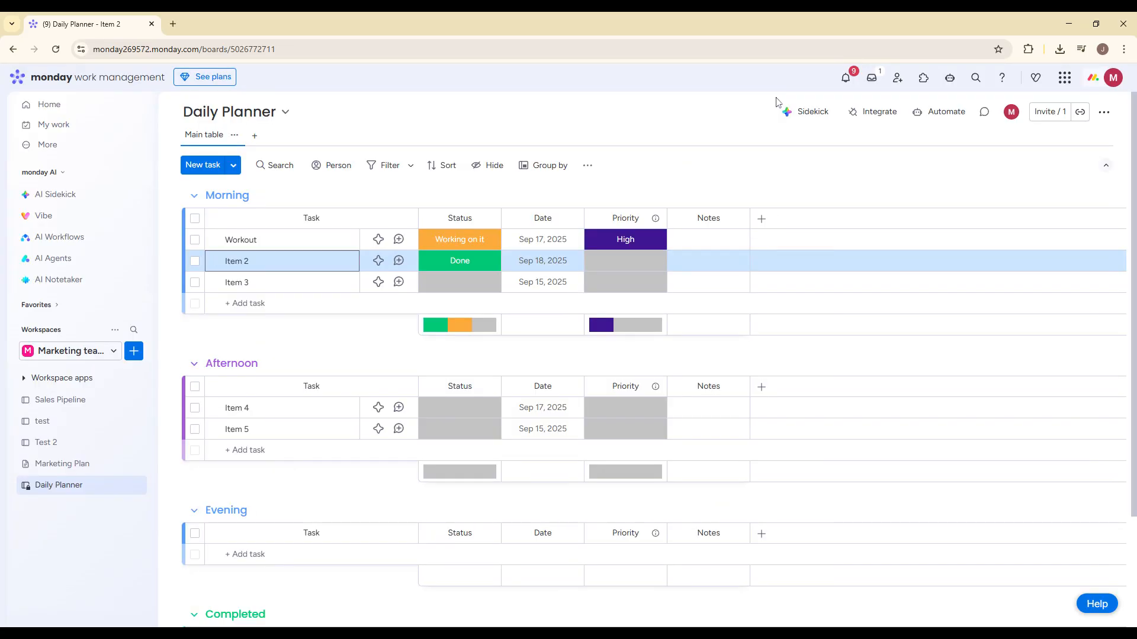
drag(322, 259, 352, 421)
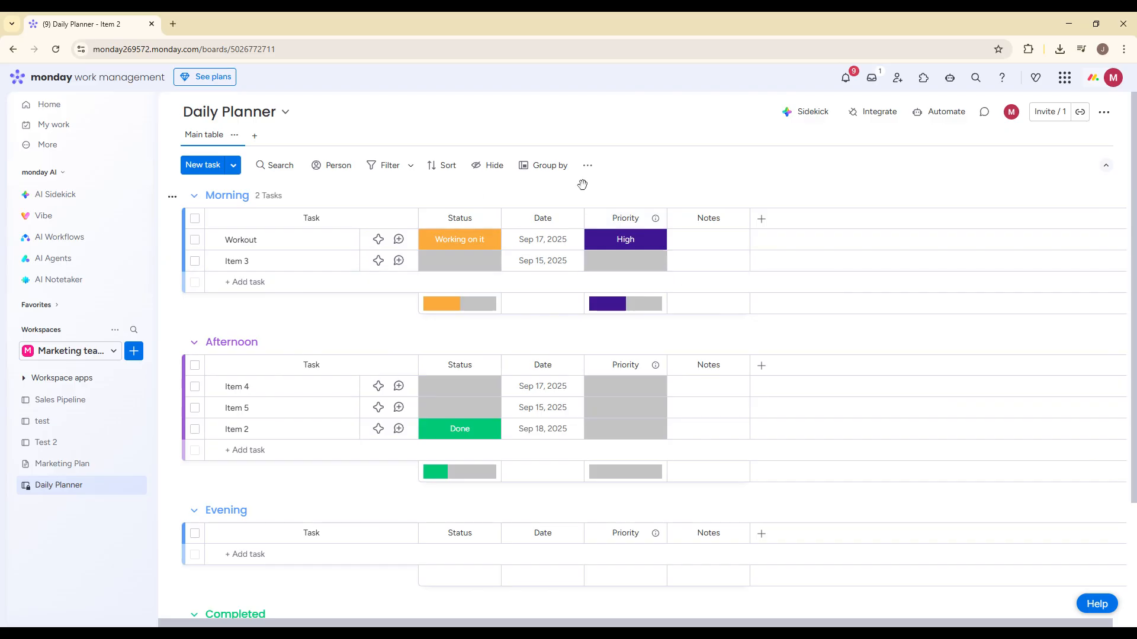
scroll(477, 257, down, 2)
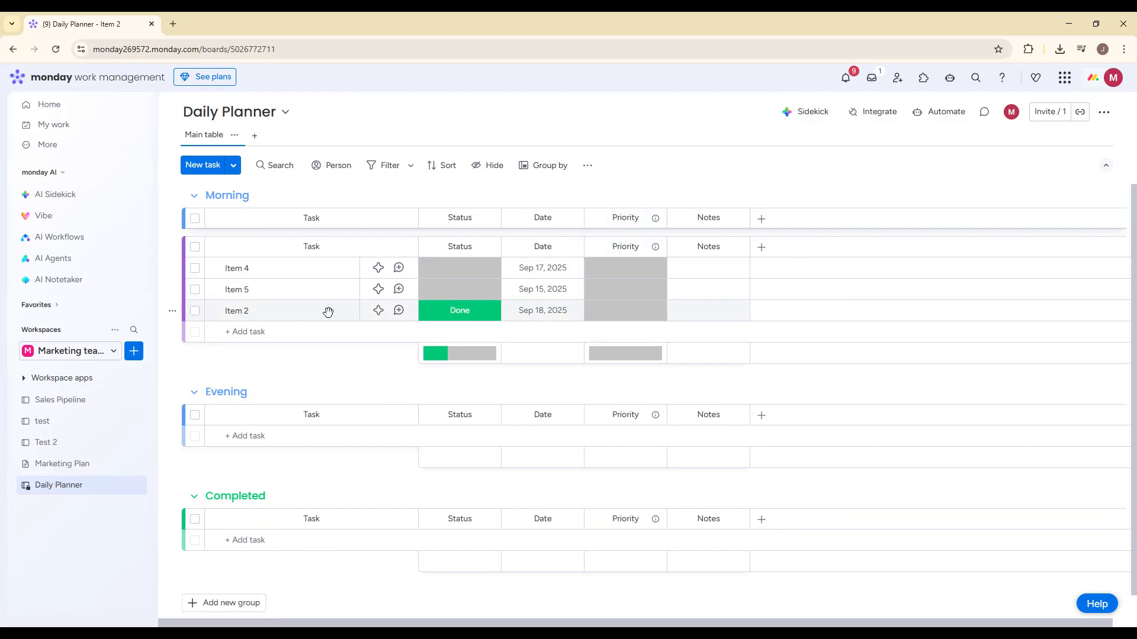
drag(328, 309, 332, 521)
scroll(390, 480, up, 2)
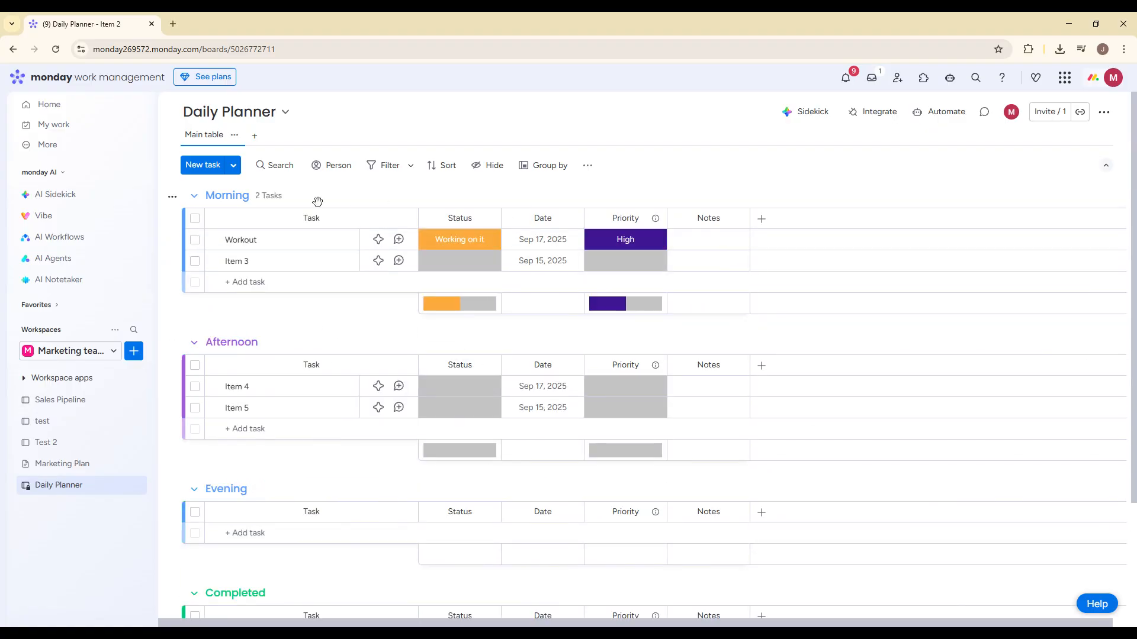
- Add a Calendar view and a Kanban view to the Daily Planner board
click(255, 137)
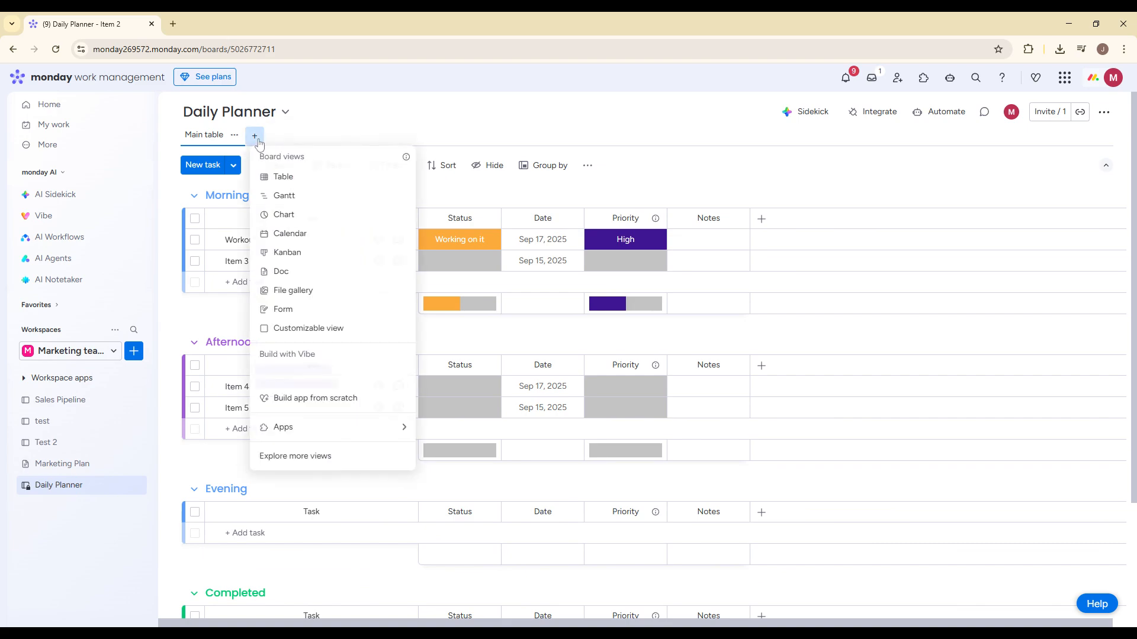
click(296, 234)
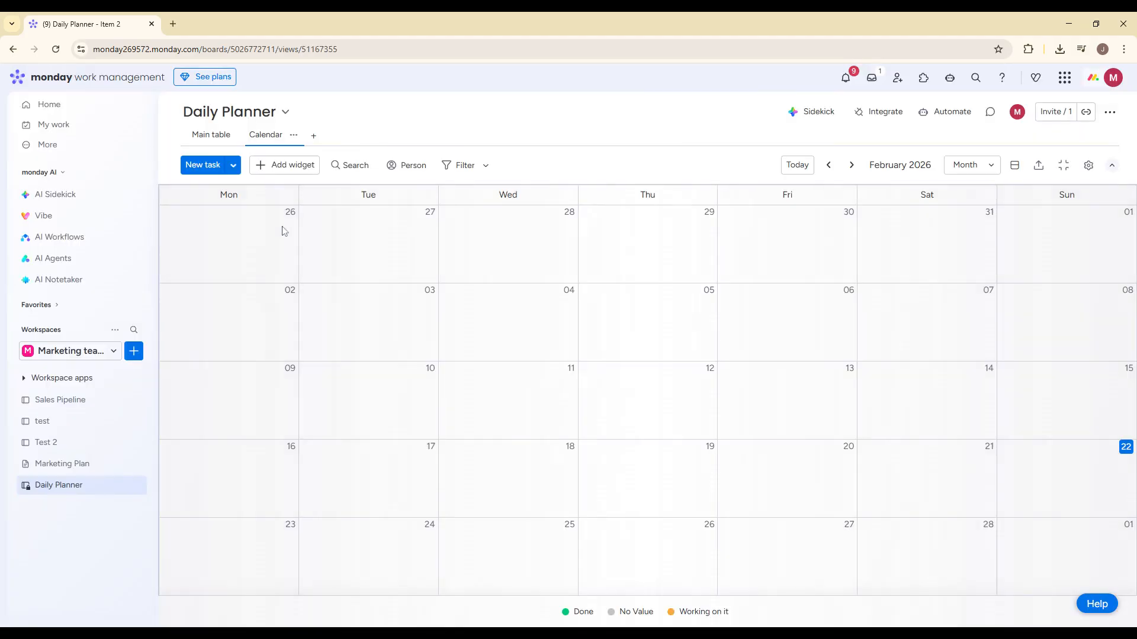
click(213, 136)
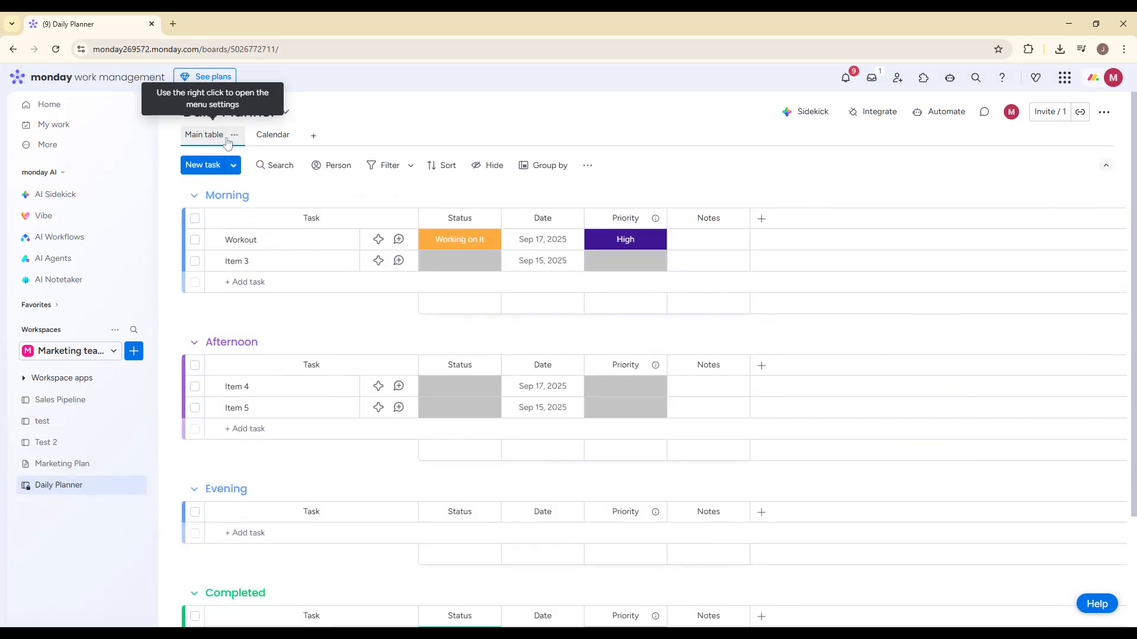
click(313, 135)
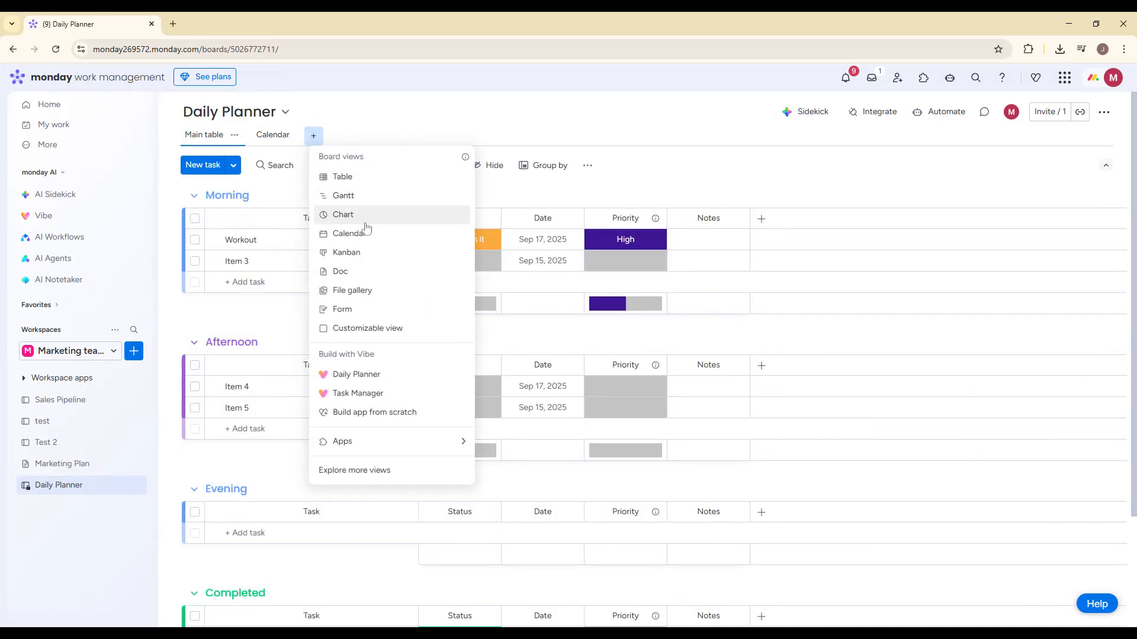
click(368, 253)
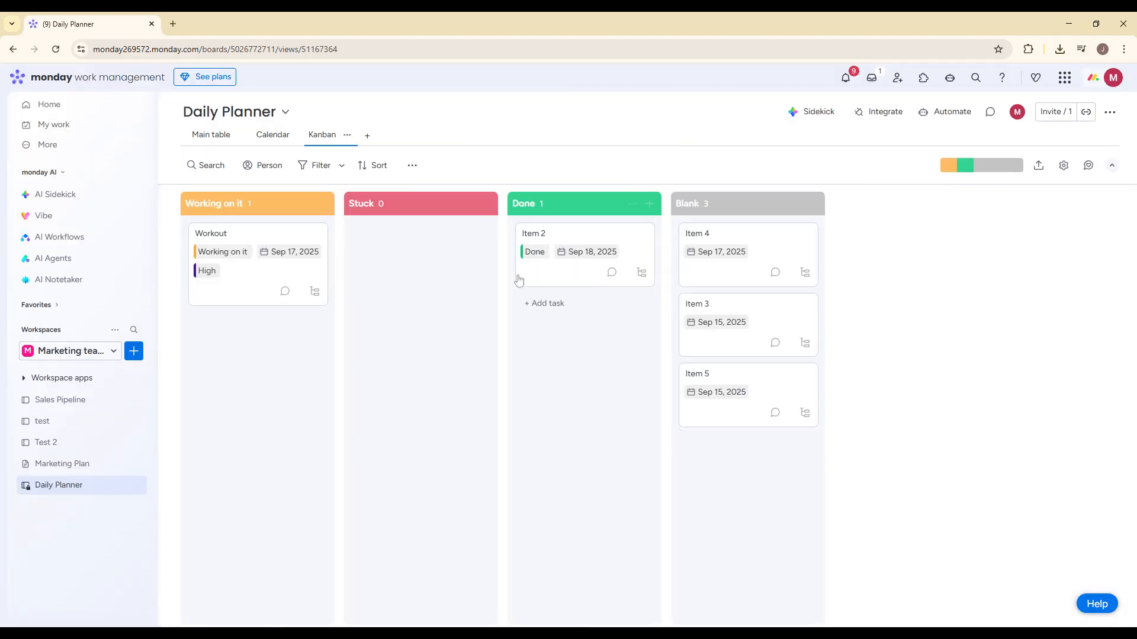
mouse_move(253, 273)
mouse_down()
mouse_move(363, 285)
mouse_move(256, 289)
mouse_up()
click(367, 138)
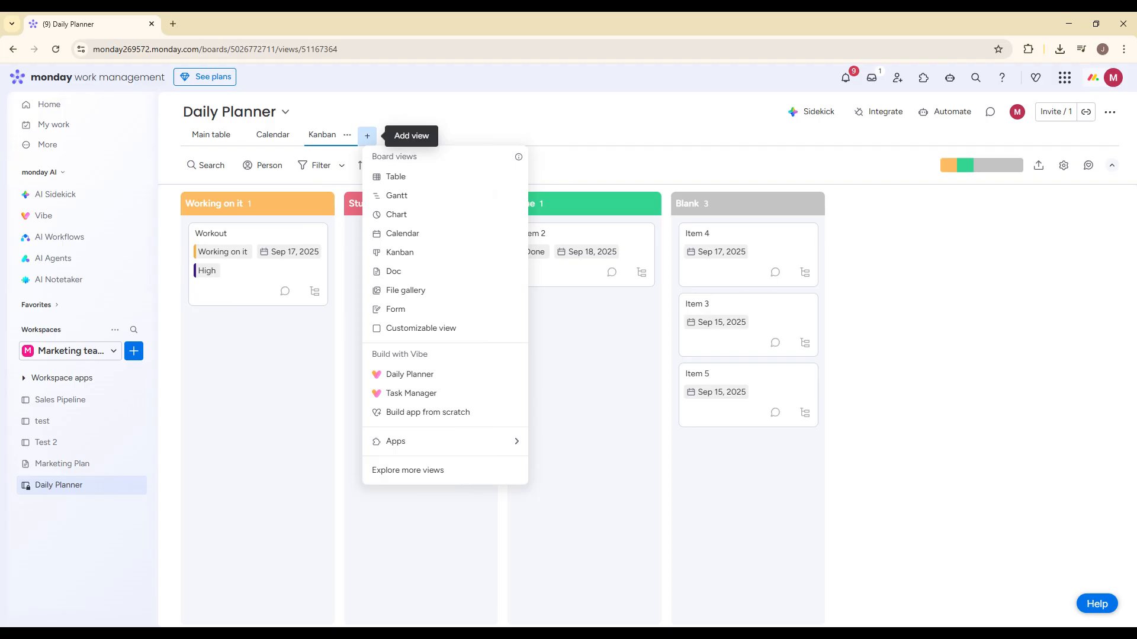
click(560, 243)
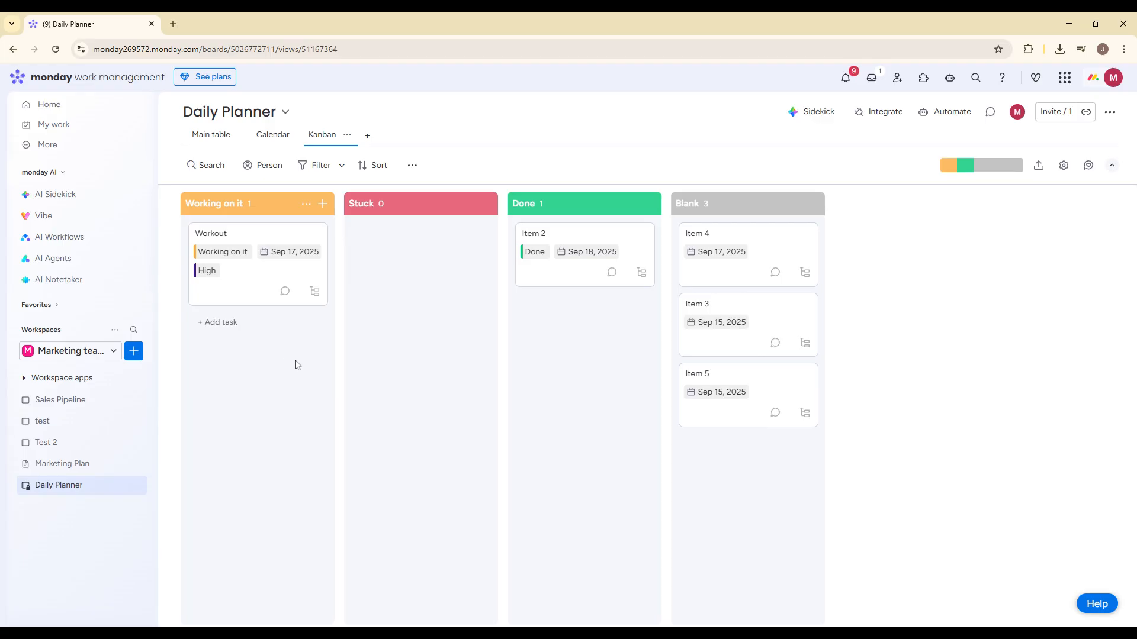
- Move the Workout card from Working on it to Done in the Kanban view and return to the main table
drag(272, 294, 633, 317)
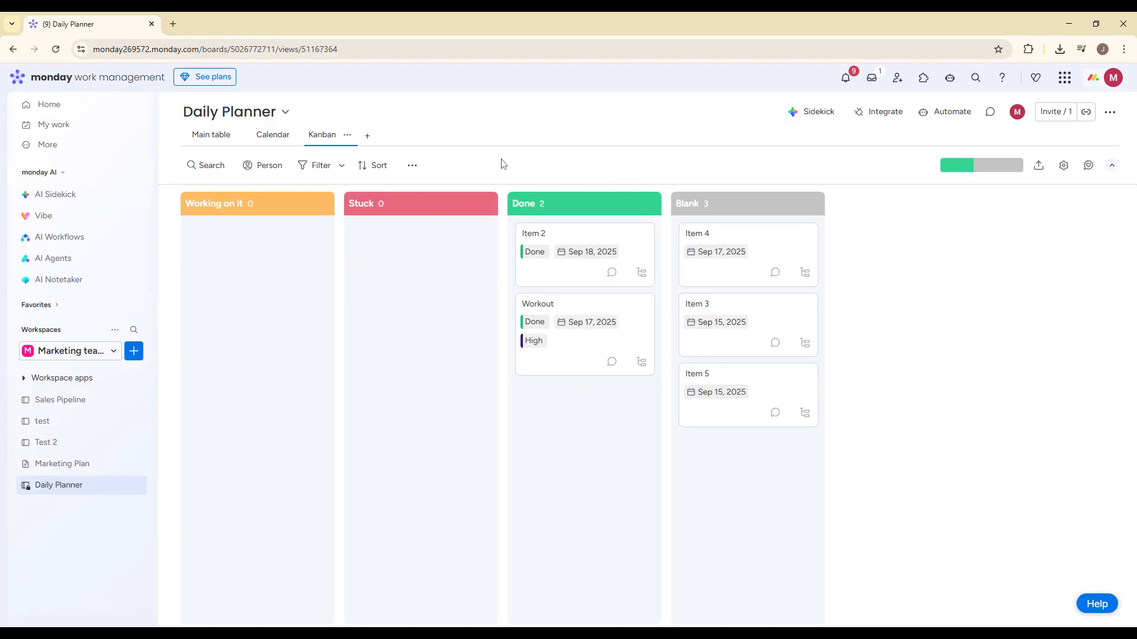
click(211, 134)
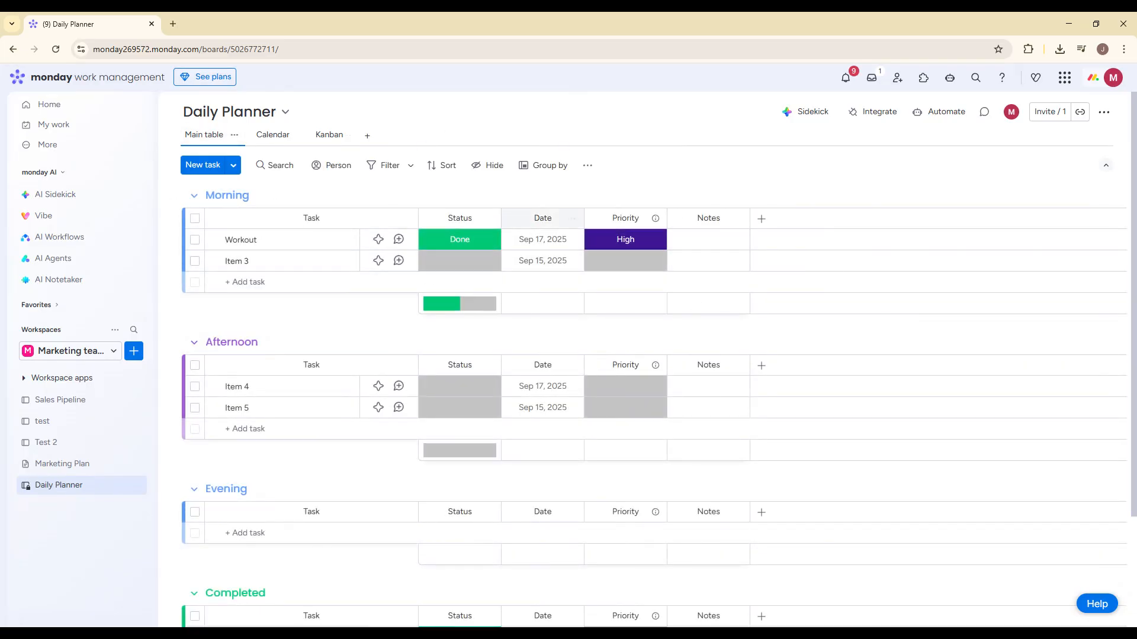